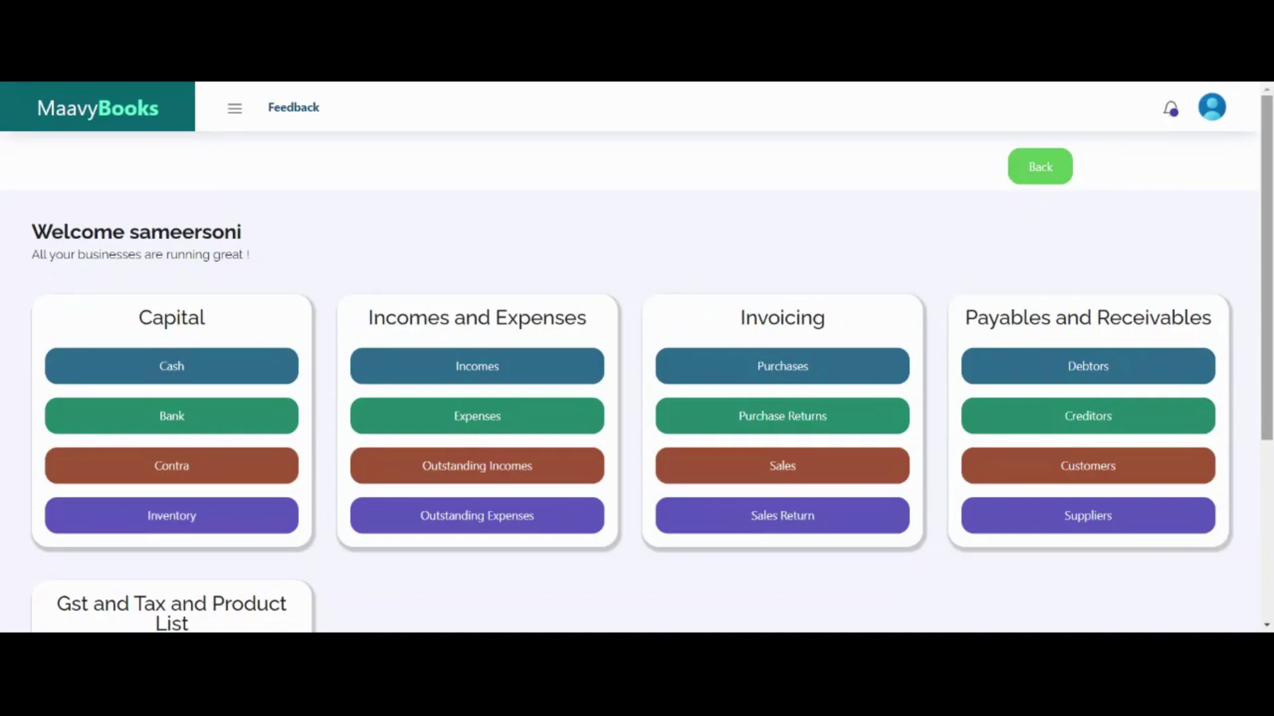
Open the expense book and set the new expense's date to 22-04-2022.
click(493, 421)
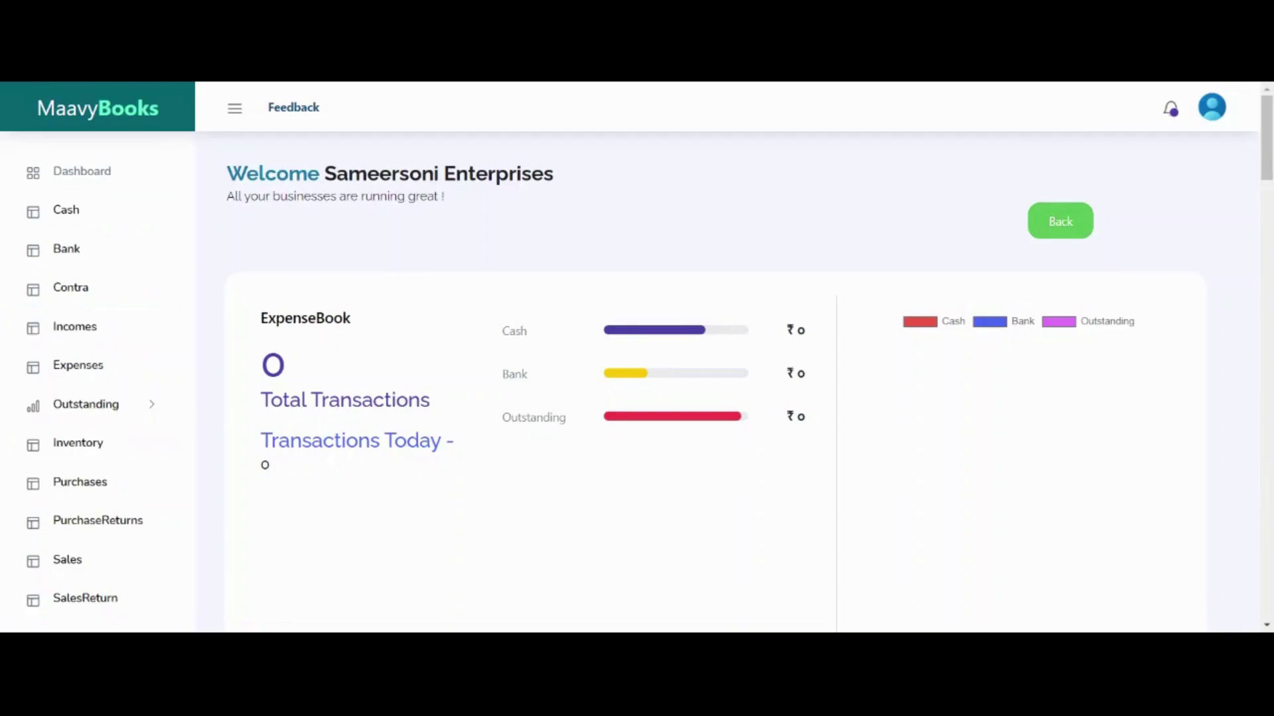
drag(1267, 171, 1269, 246)
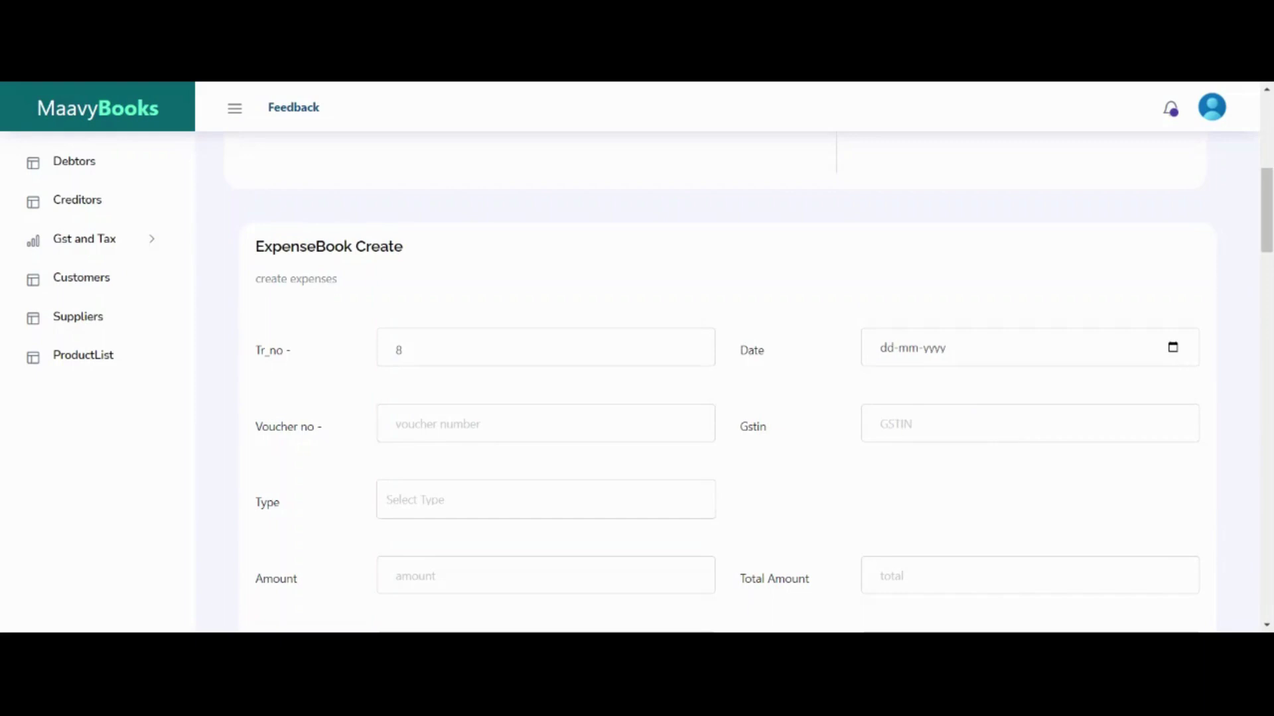
click(1177, 357)
click(1042, 493)
Set the voucher number to 12564 and fill in the GSTIN with the previously saved entry.
click(545, 424)
text(12564)
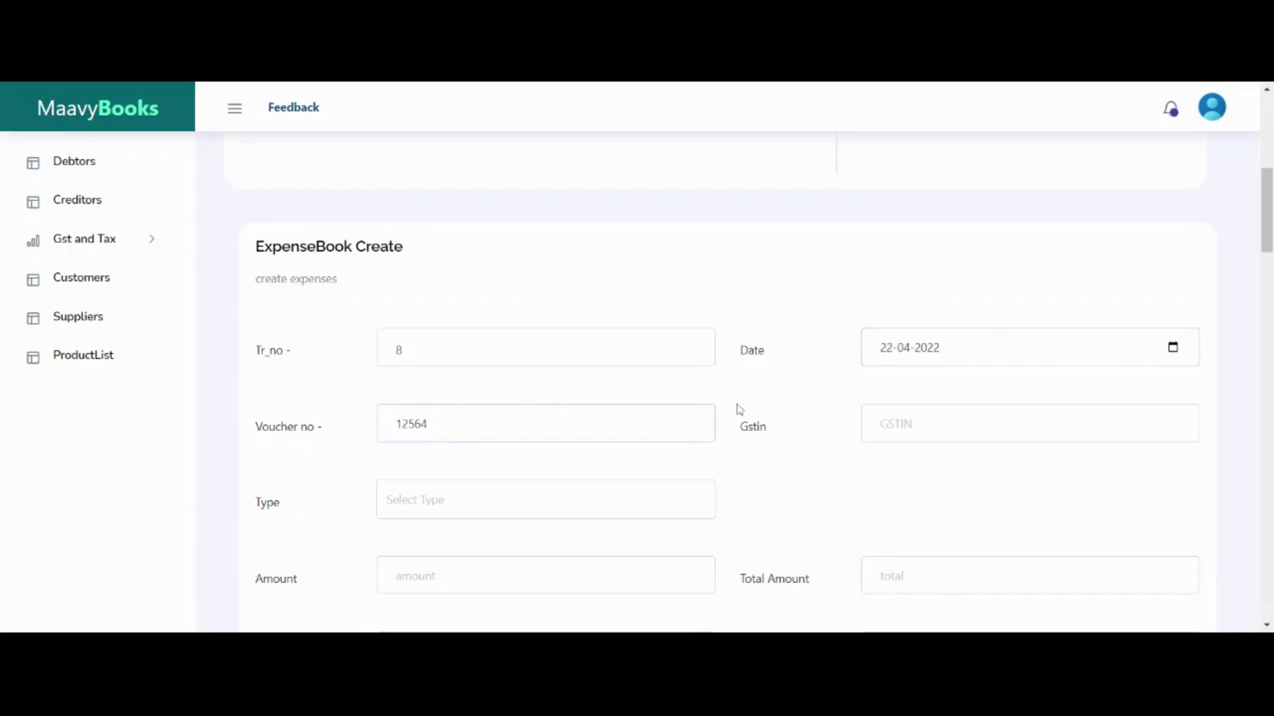
key(Tab)
key(Down)
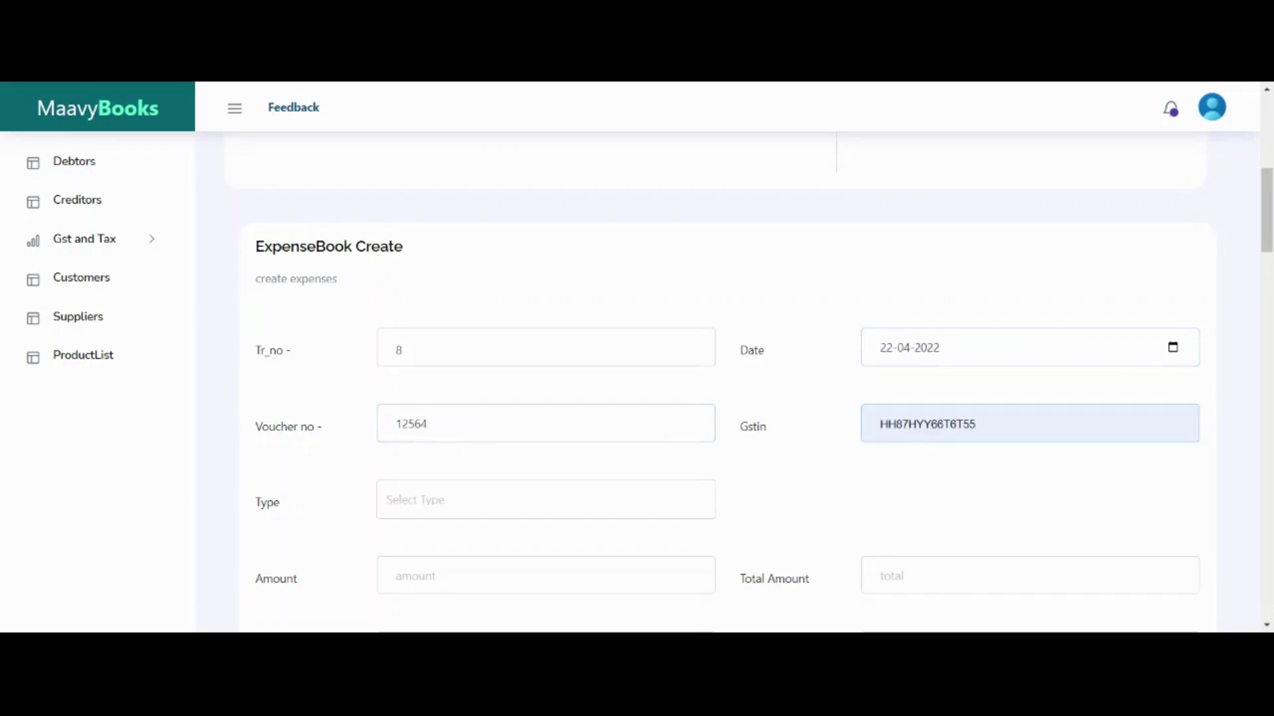
key(Return)
Try the Bank, Outstanding and Cash types on the new expense to compare the extra field each one requires.
drag(1264, 247, 1263, 264)
click(653, 401)
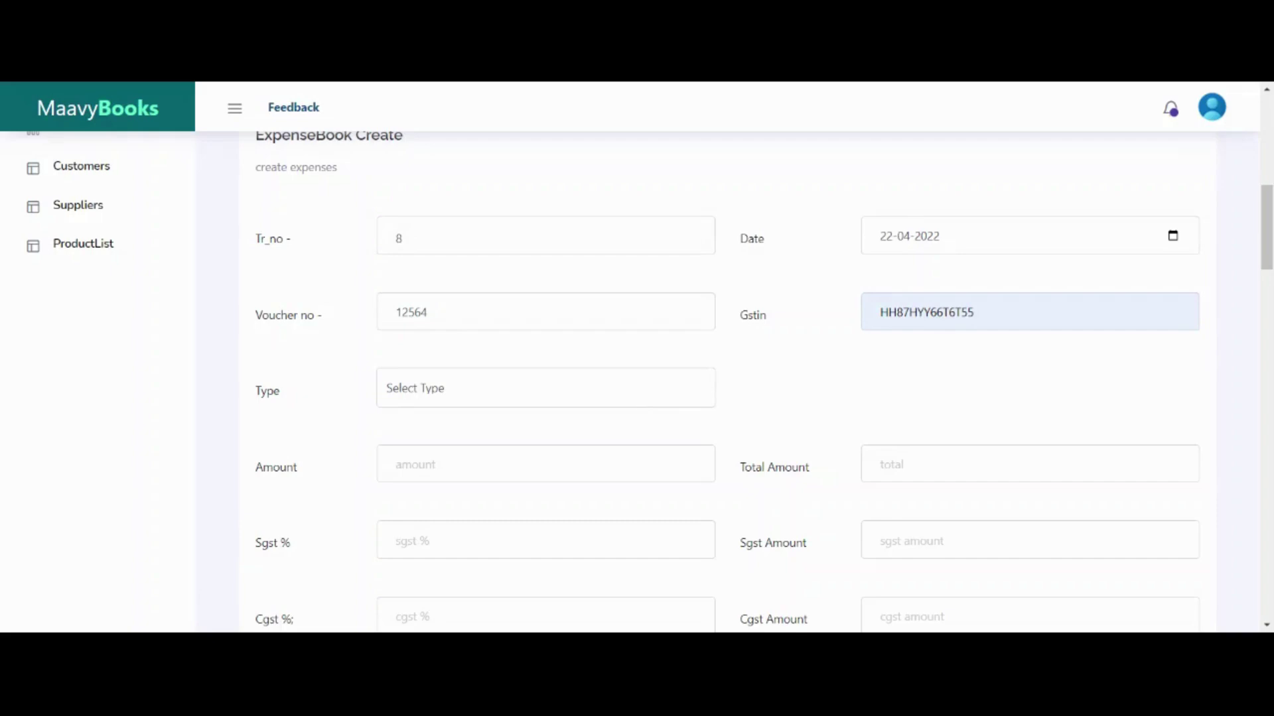
key(Down)
key(Down)
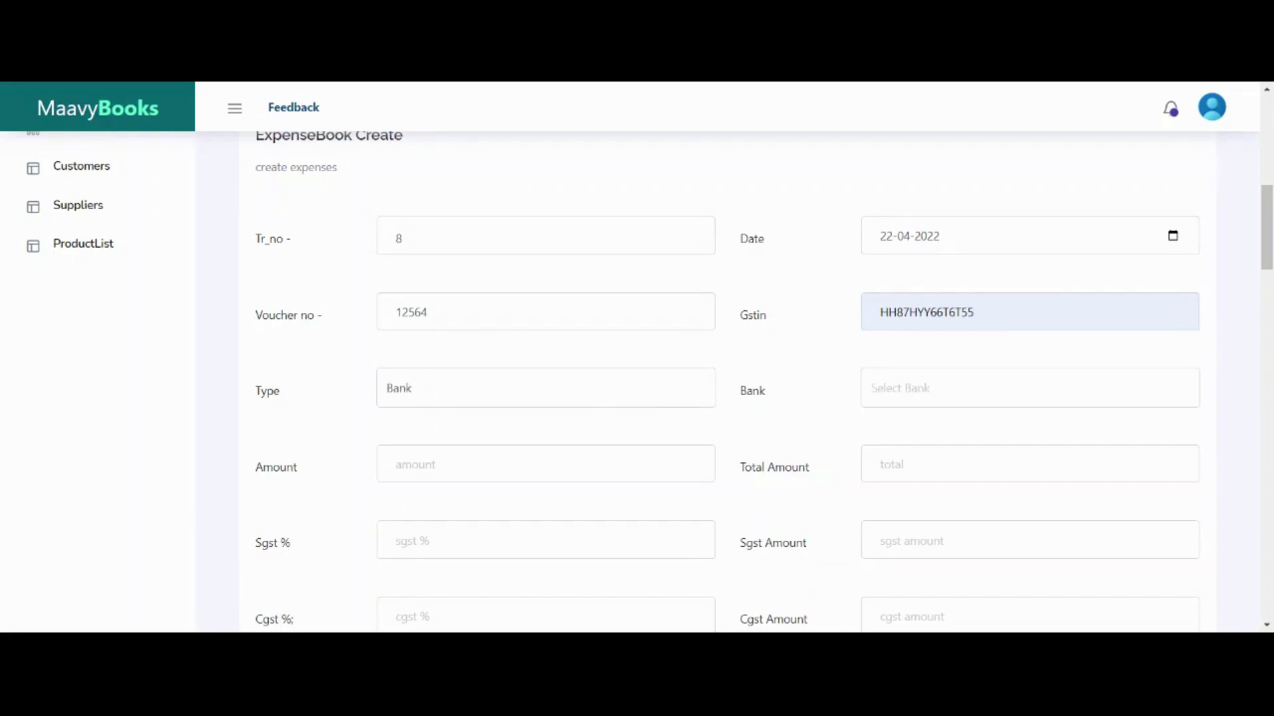
key(Down)
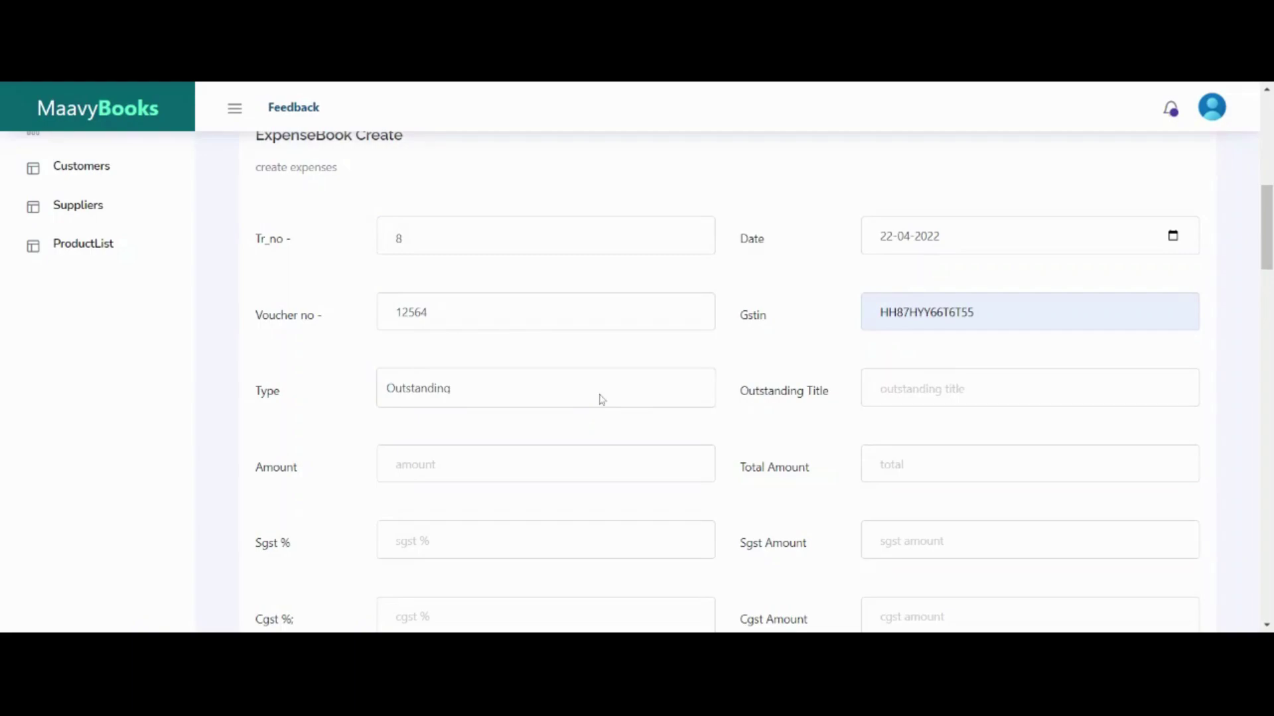
key(Down)
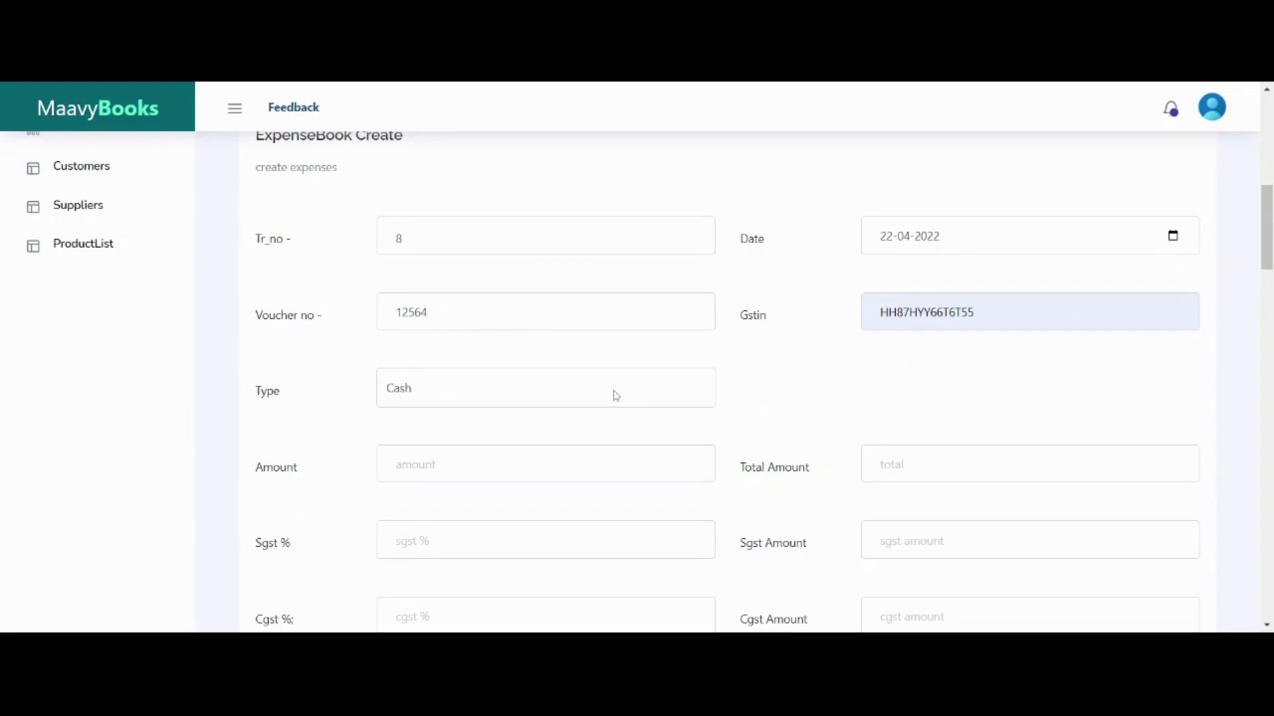
key(Down)
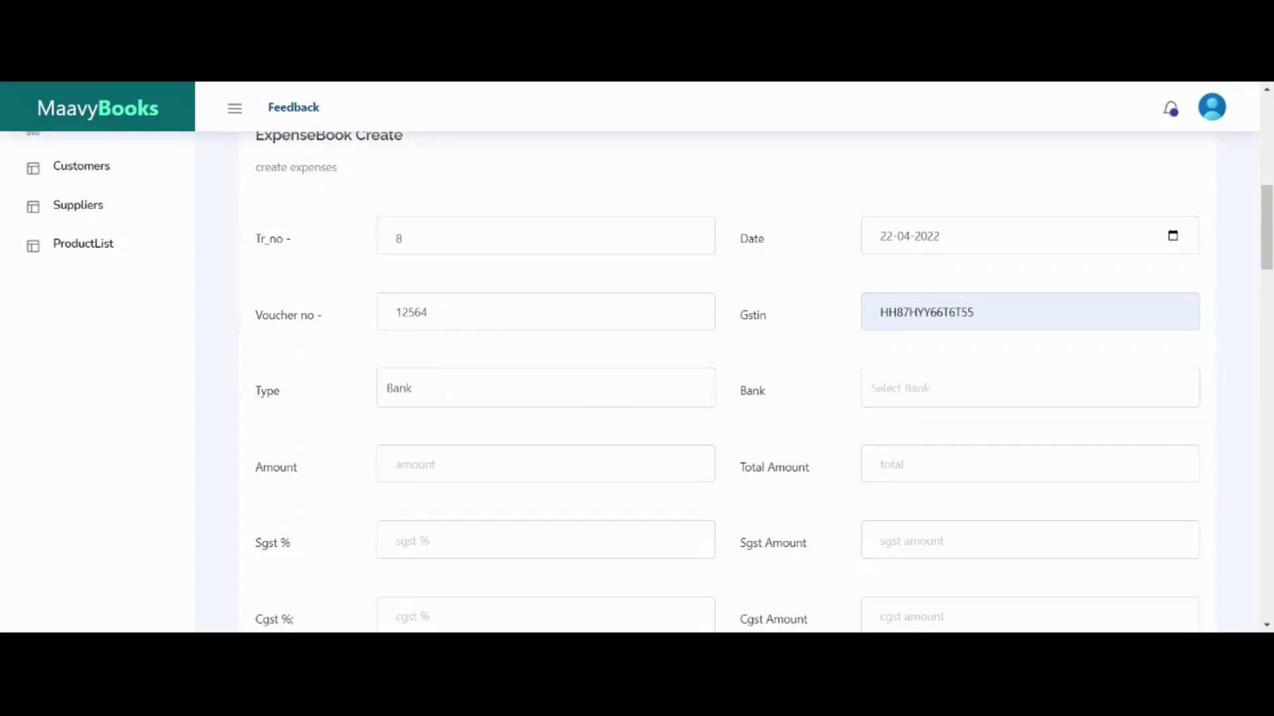
click(891, 386)
key(Down)
key(Down)
click(643, 401)
key(Down)
key(Tab)
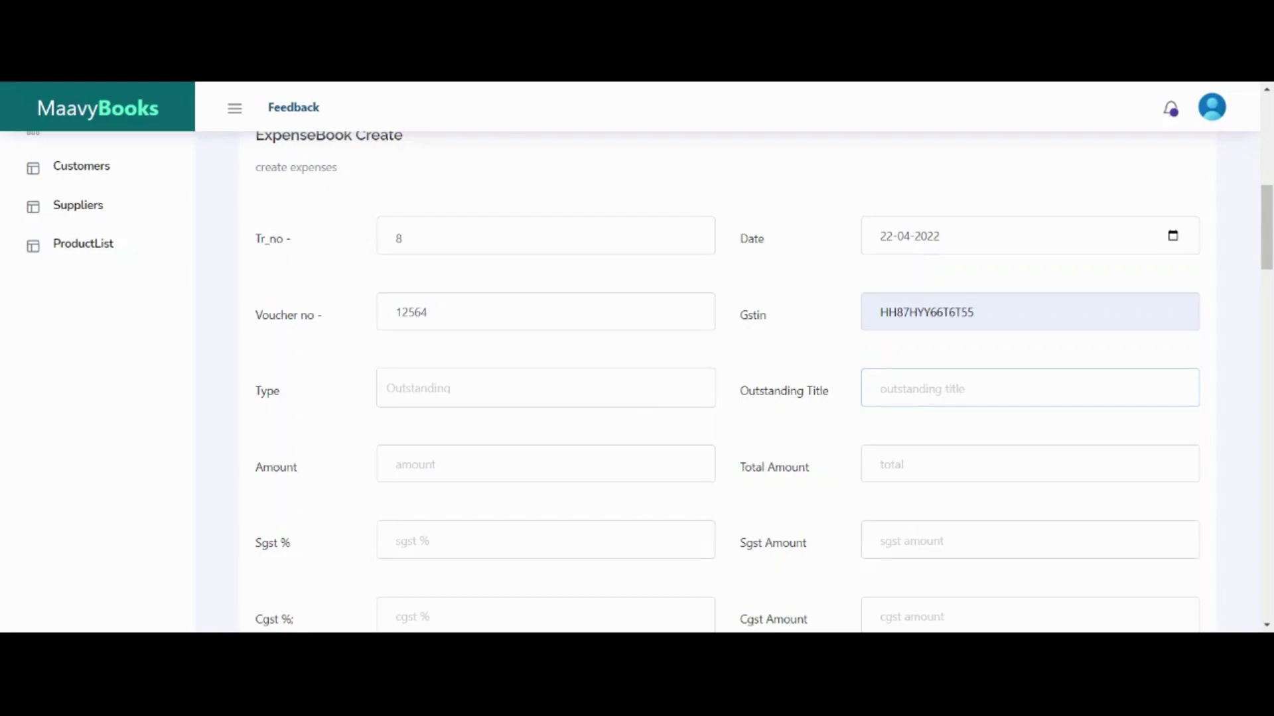
Set the expense type to Cash and the amount to 1000.00.
scroll(1186, 311, down, 2)
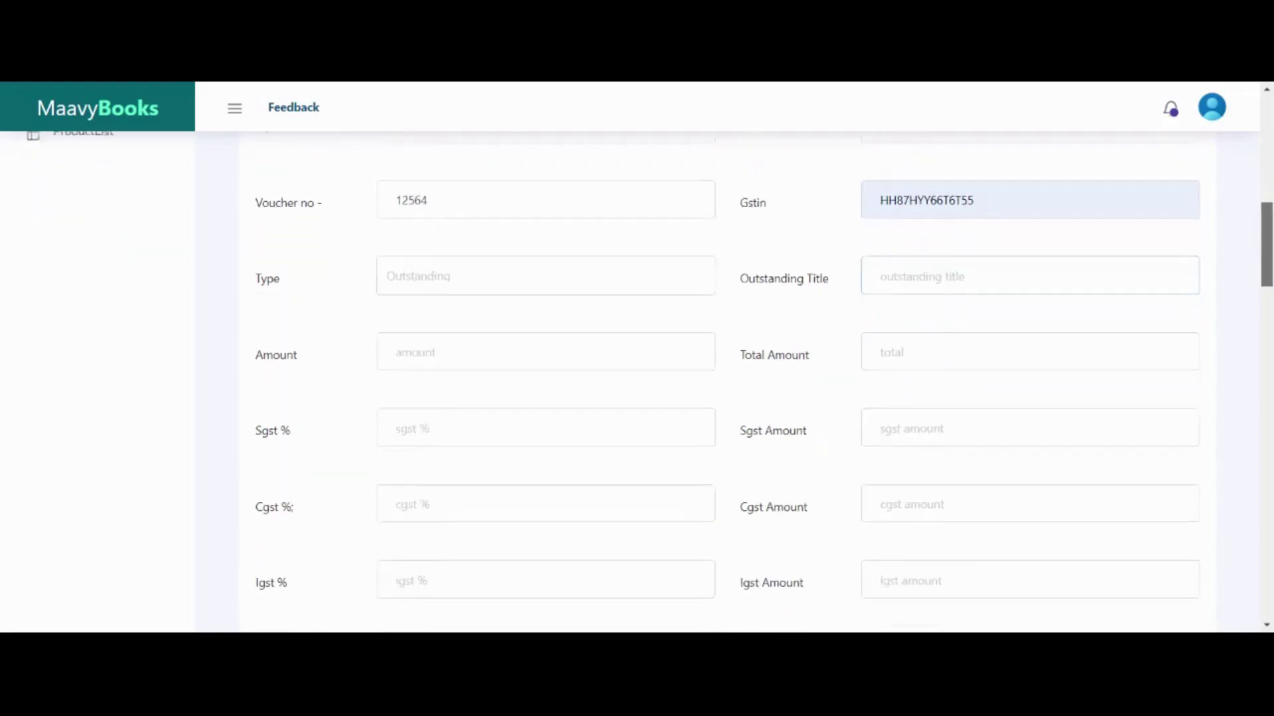
click(578, 266)
click(485, 294)
click(485, 321)
text(1000.00)
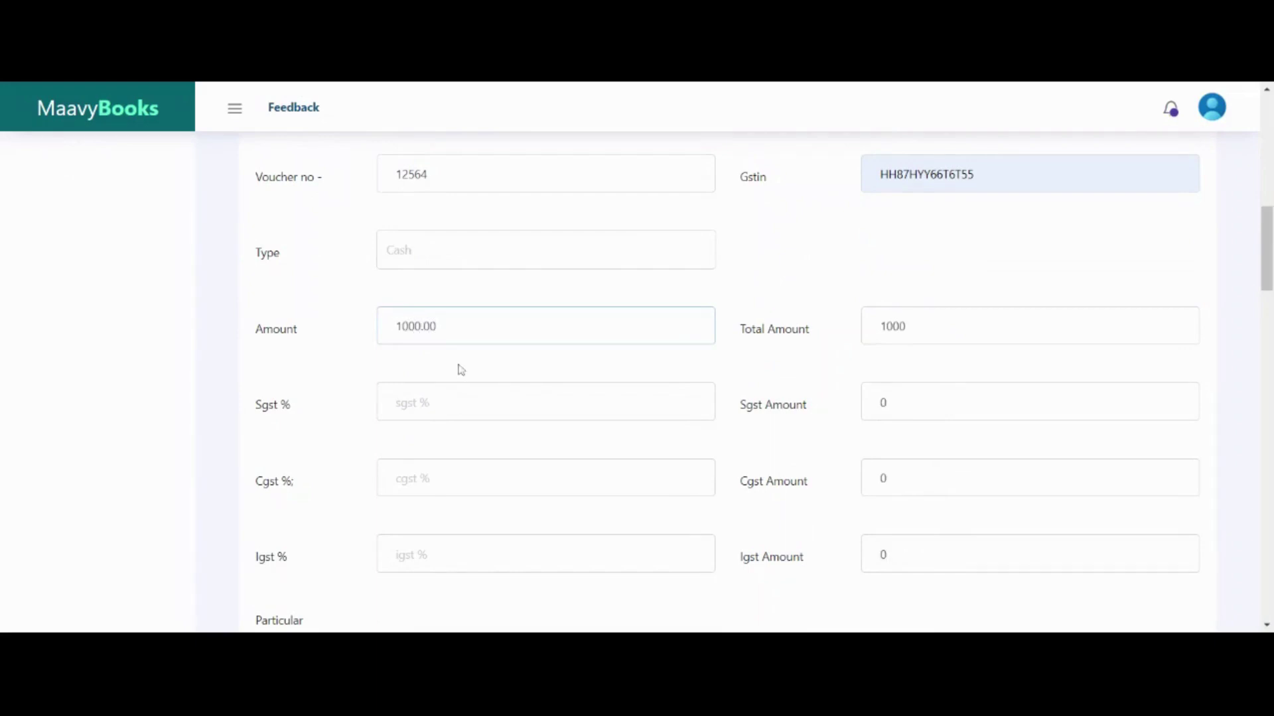
Set both the SGST and CGST rates to 9 percent.
click(438, 402)
text(6)
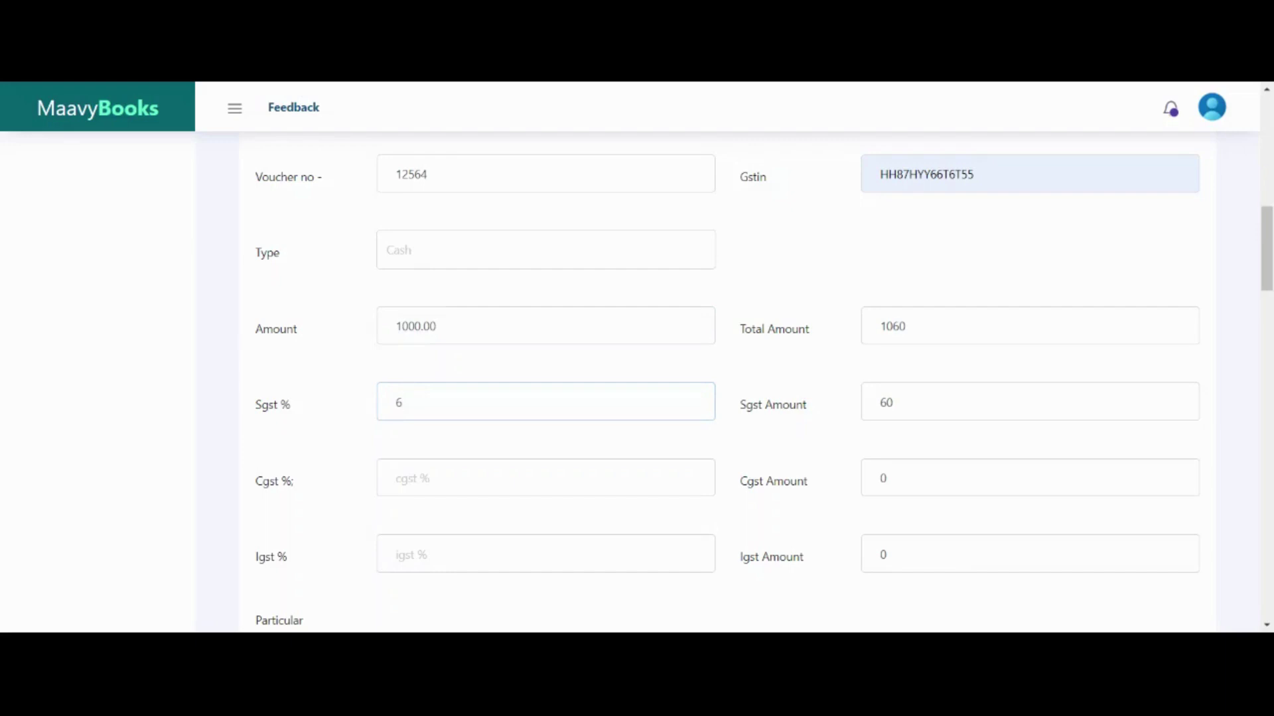
key(BackSpace)
text(9)
click(398, 478)
text(9)
Describe the expense as "cash expenses" in the Particular field.
scroll(730, 381, down, 3)
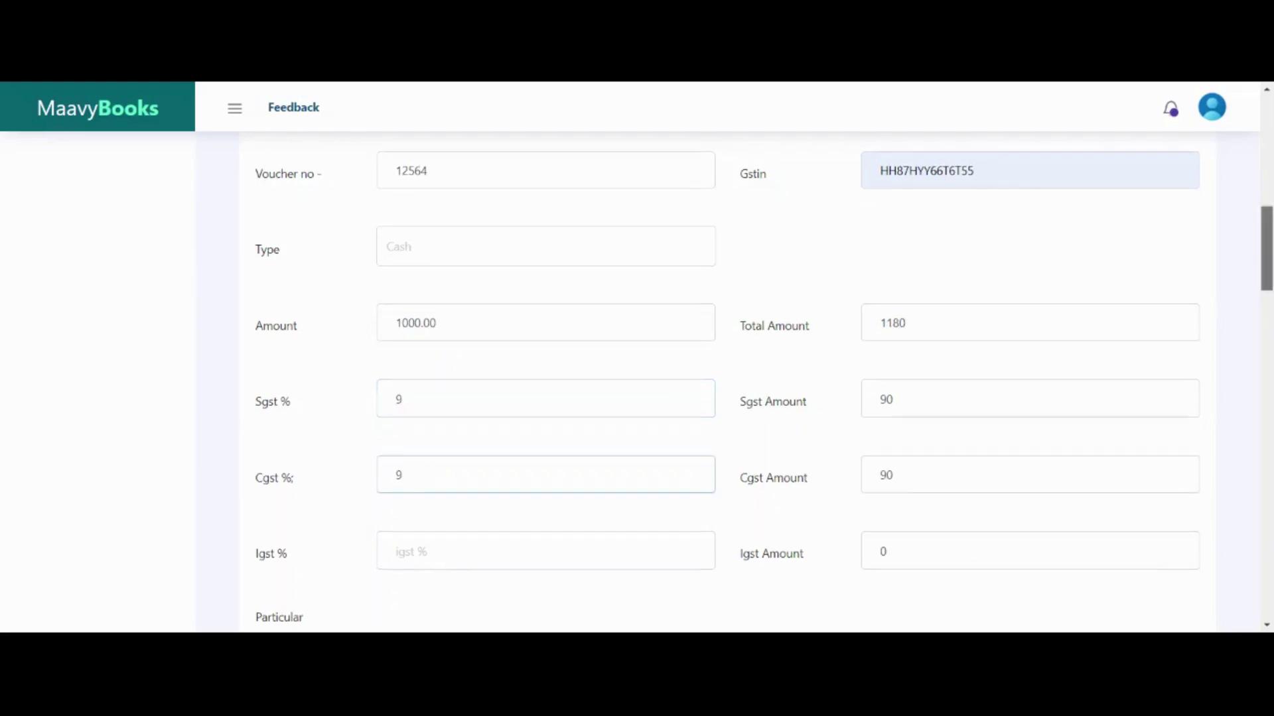
click(332, 446)
text(E)
key(BackSpace)
text(c)
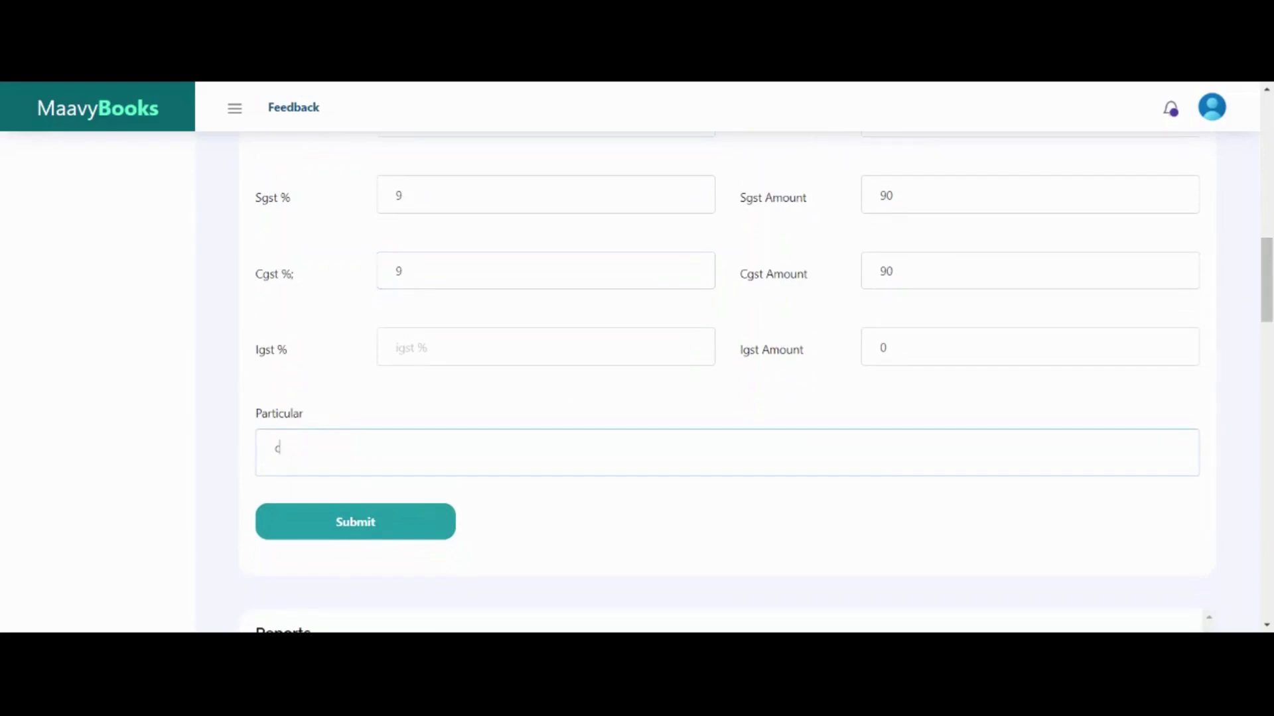
text(ash expensses)
Check the completed expense form and submit it.
drag(1267, 312, 1267, 245)
scroll(408, 474, down, 7)
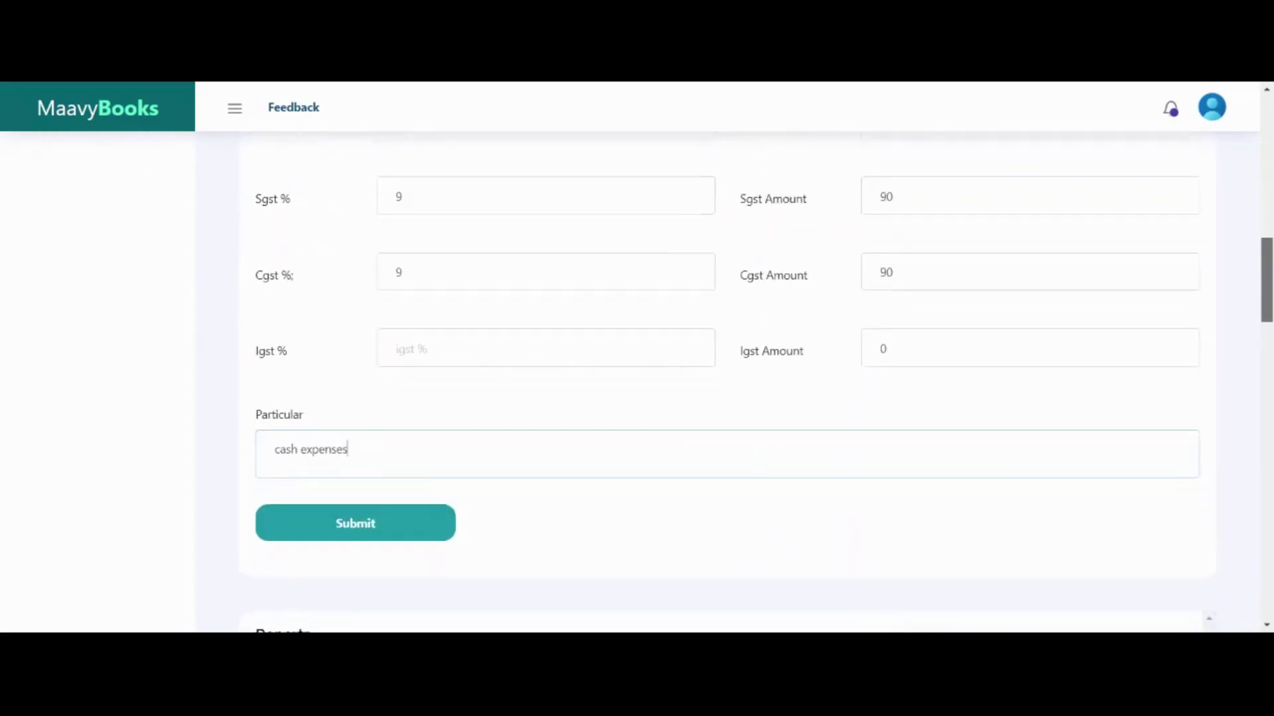
click(370, 495)
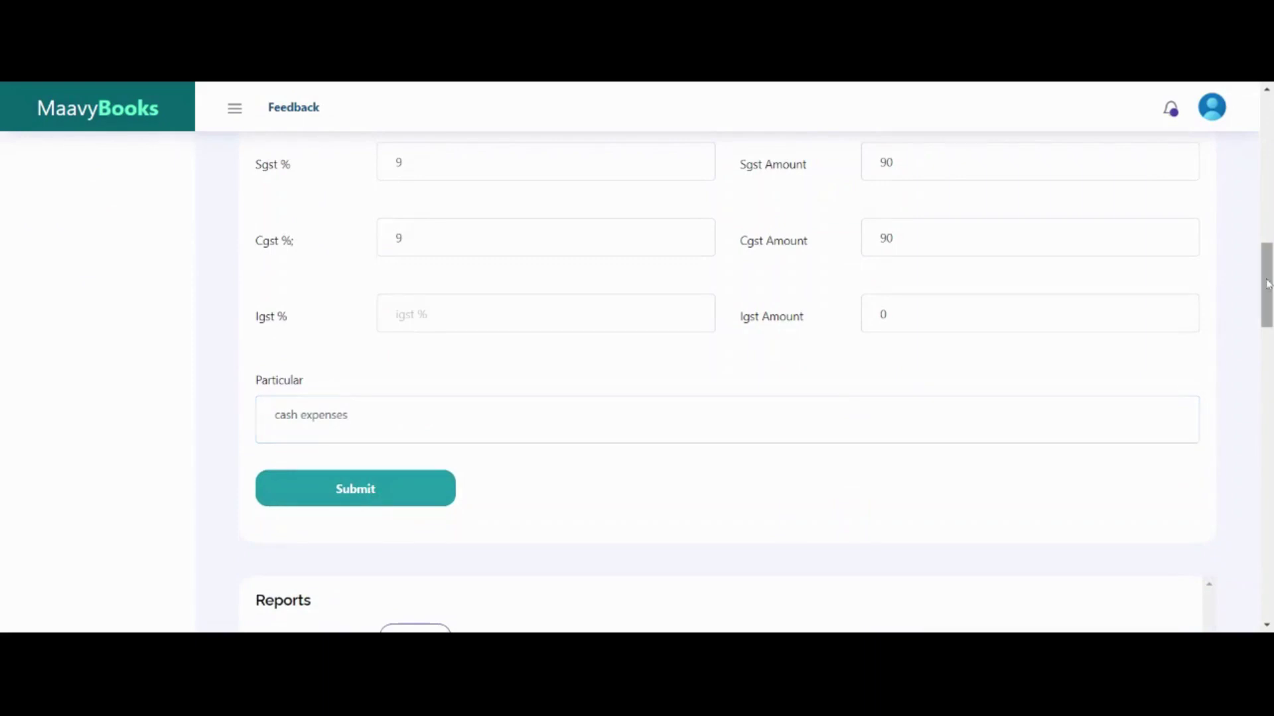
Look over the generated expense note, enter the recipient business's share ID and share the note.
scroll(1249, 328, down, 1)
scroll(1250, 328, down, 5)
scroll(1235, 509, up, 5)
drag(1267, 296, 1267, 232)
click(292, 201)
text(sameerenterprises)
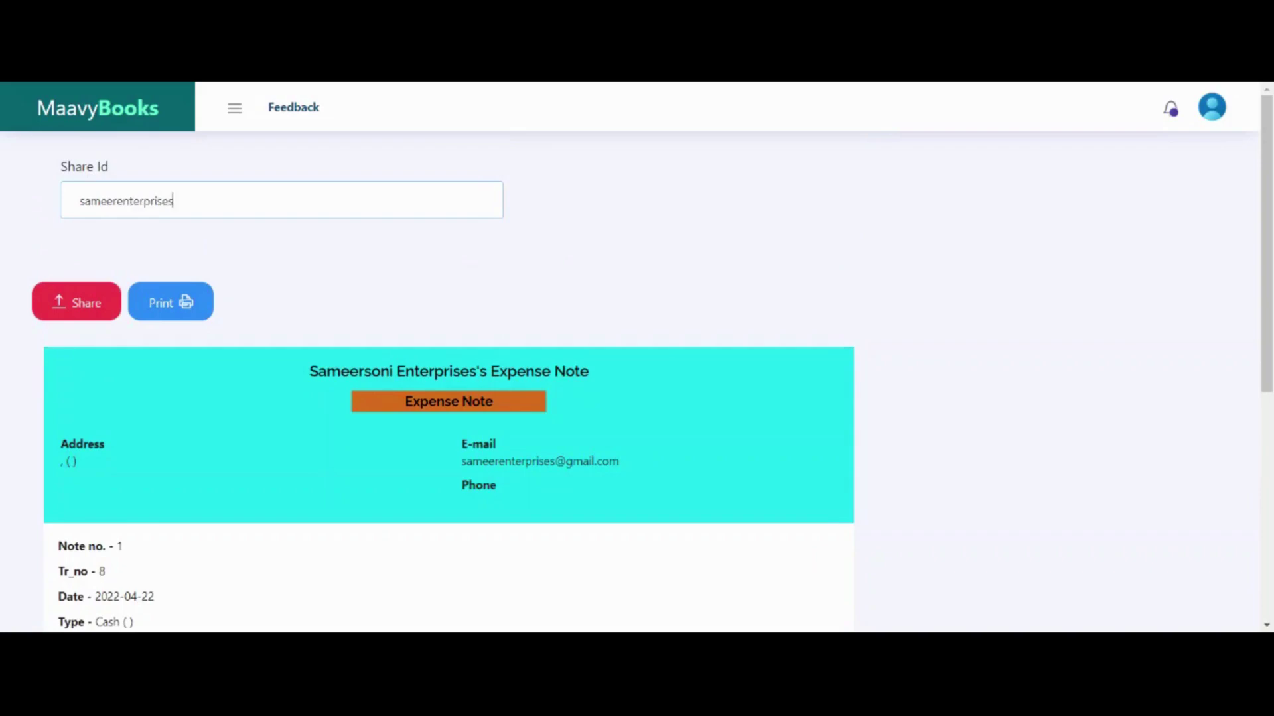
click(83, 300)
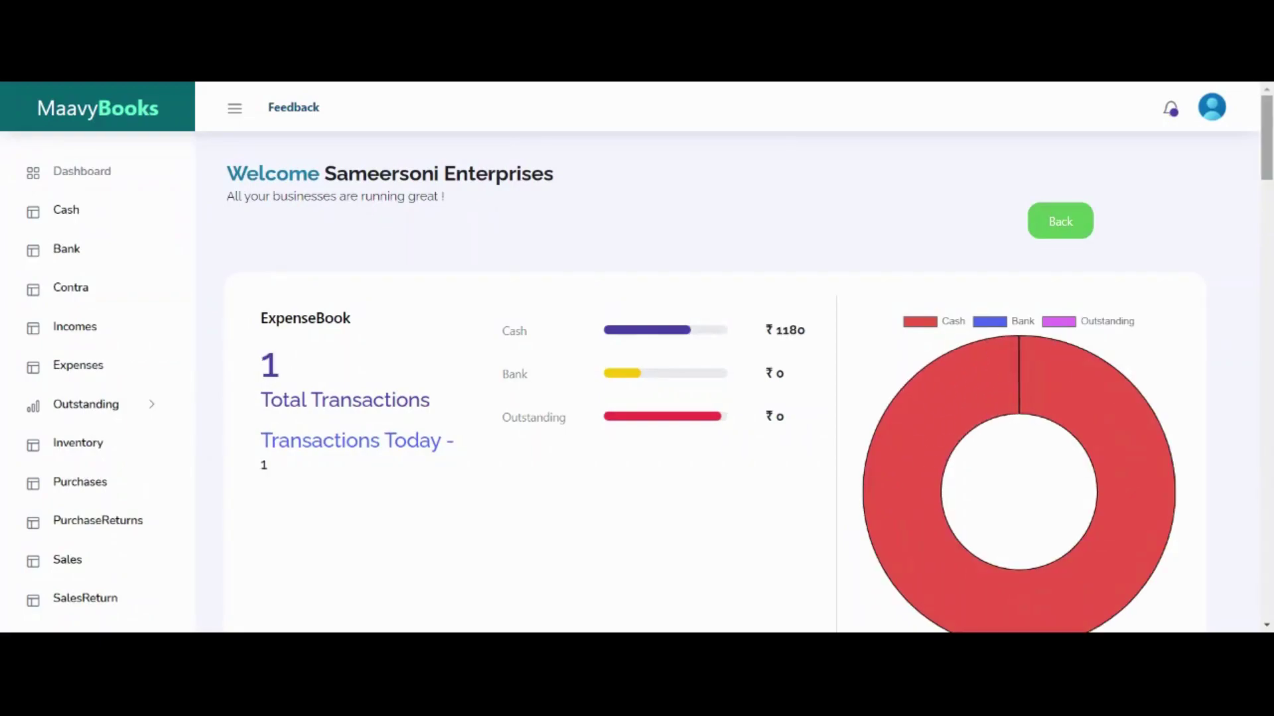
Review the expense book summary, then view the cash expense's note from the reports.
scroll(637, 365, down, 3)
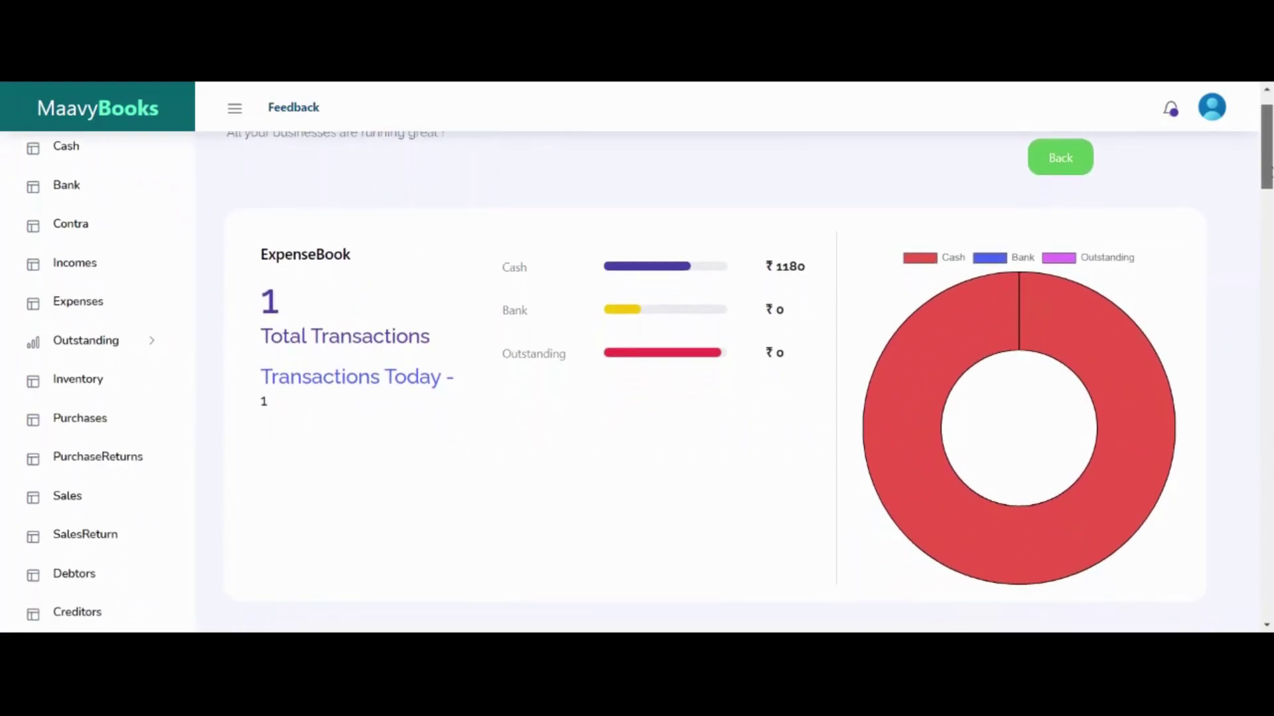
scroll(637, 365, down, 2)
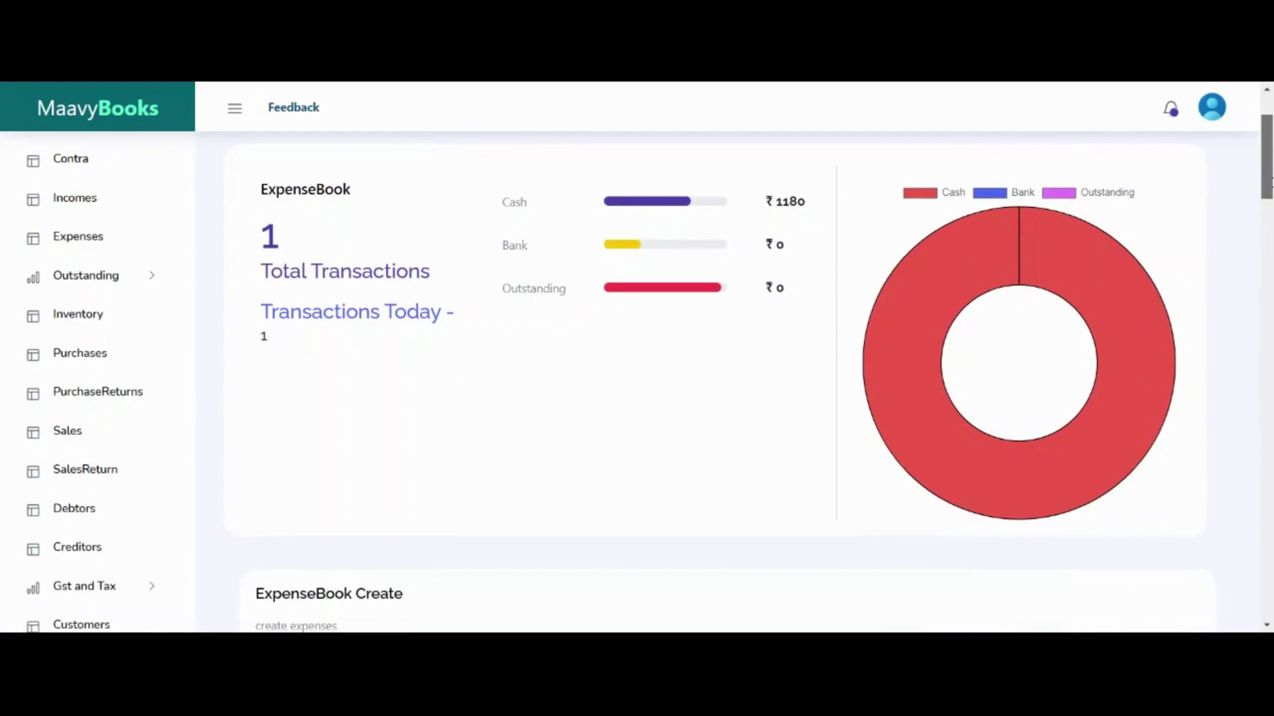
drag(1269, 184, 1267, 357)
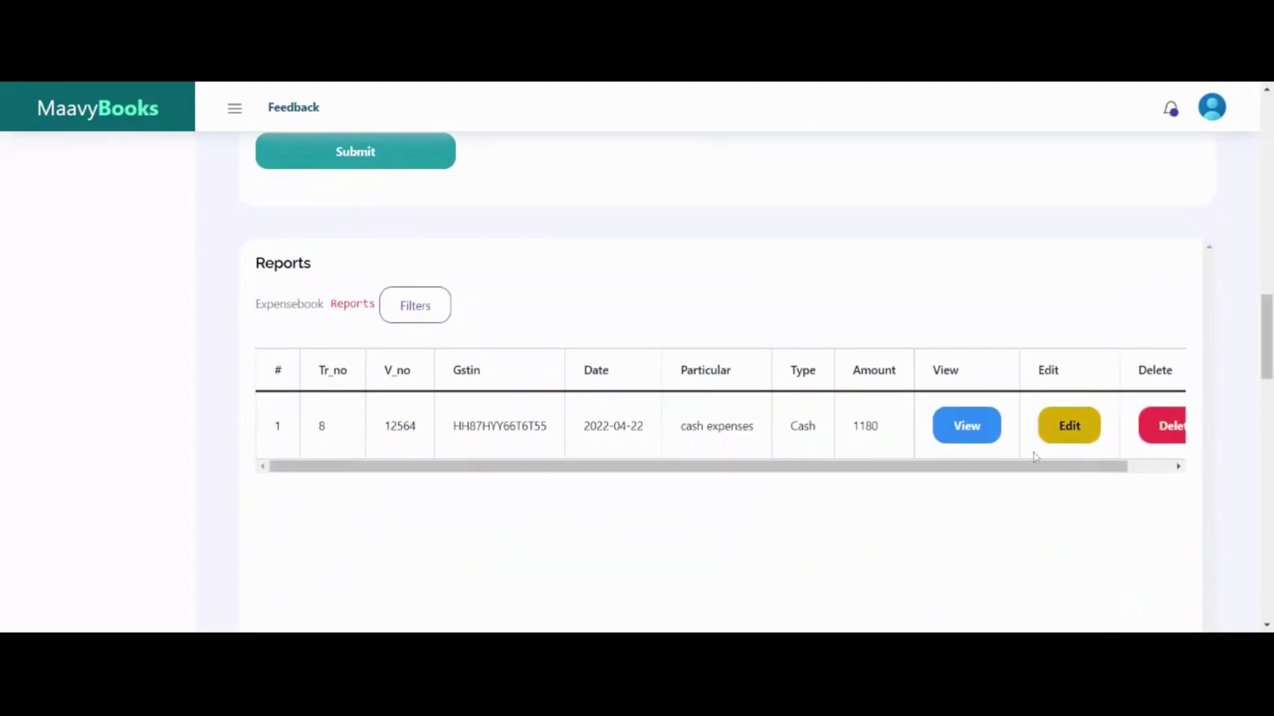
click(968, 443)
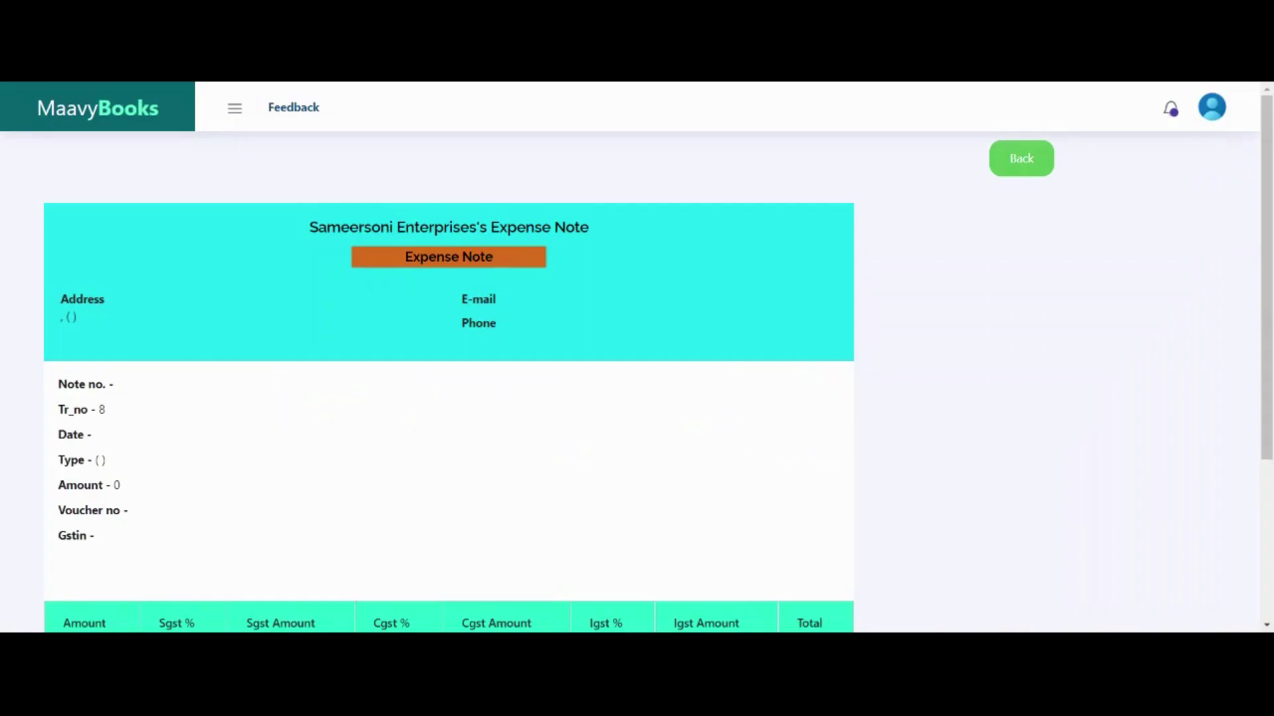
scroll(449, 382, down, 4)
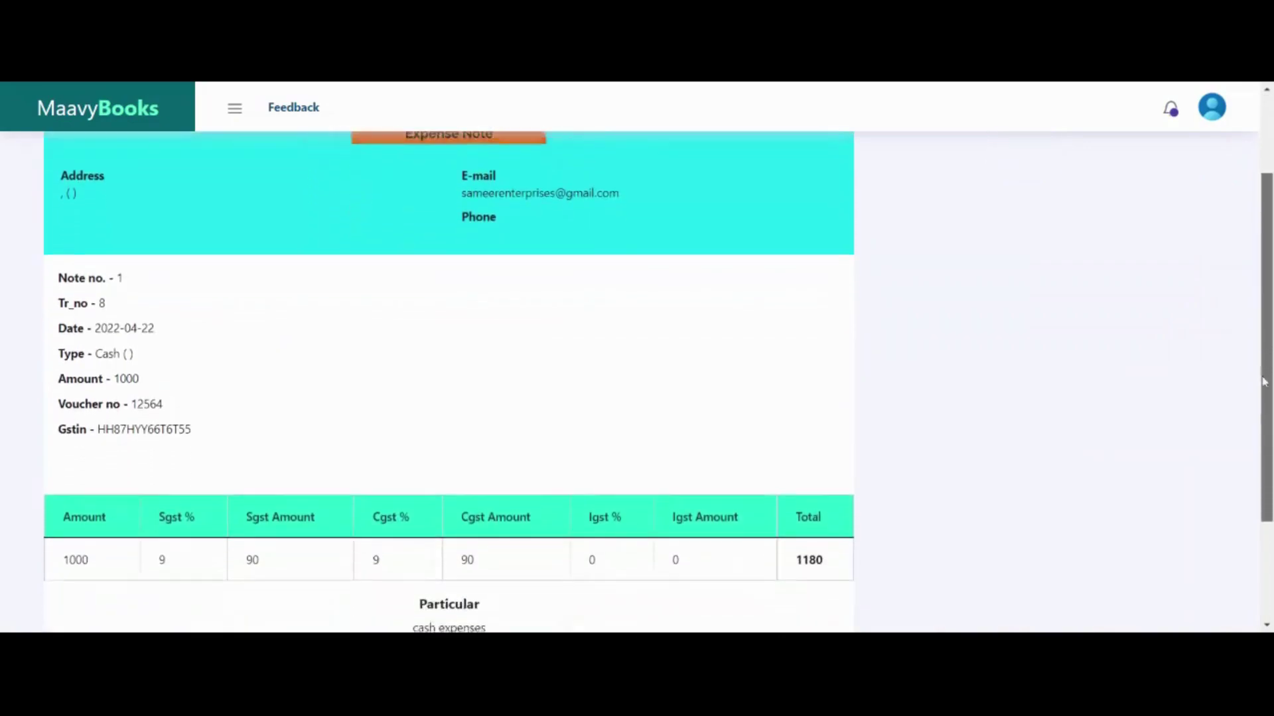
scroll(449, 381, up, 5)
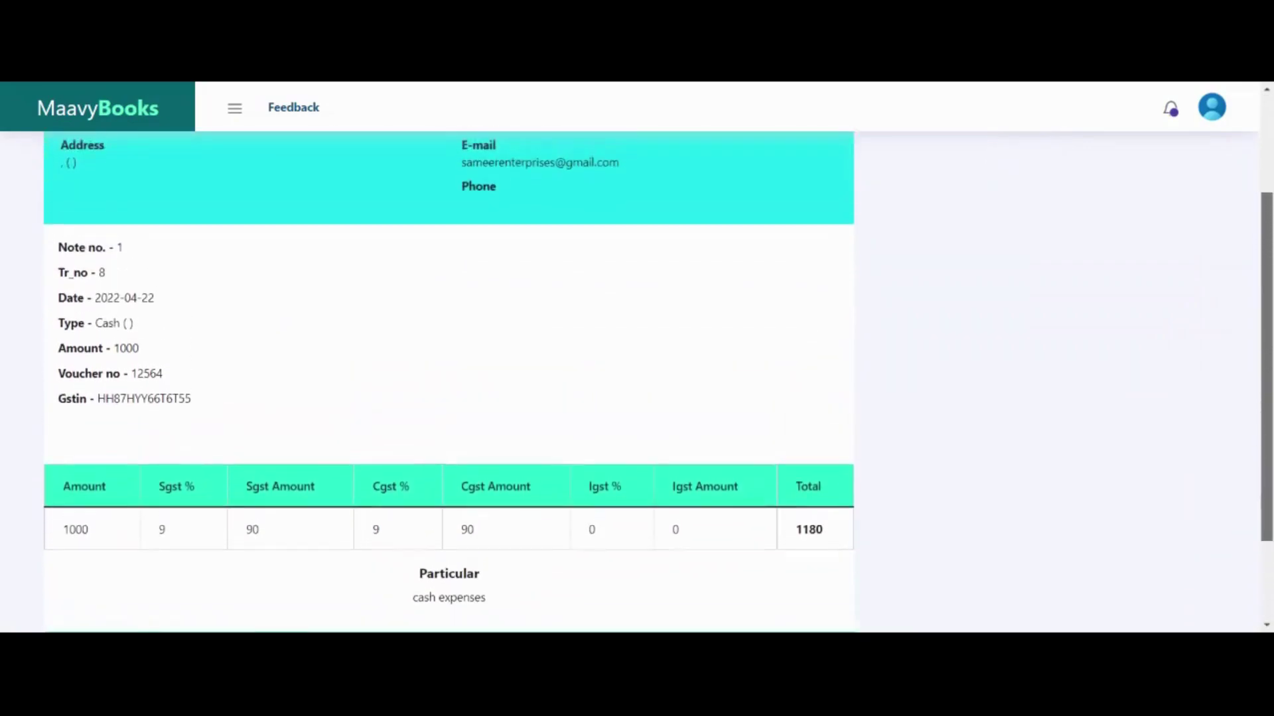
Return to the expense book and examine the lists of sent and received expense notes.
click(1020, 158)
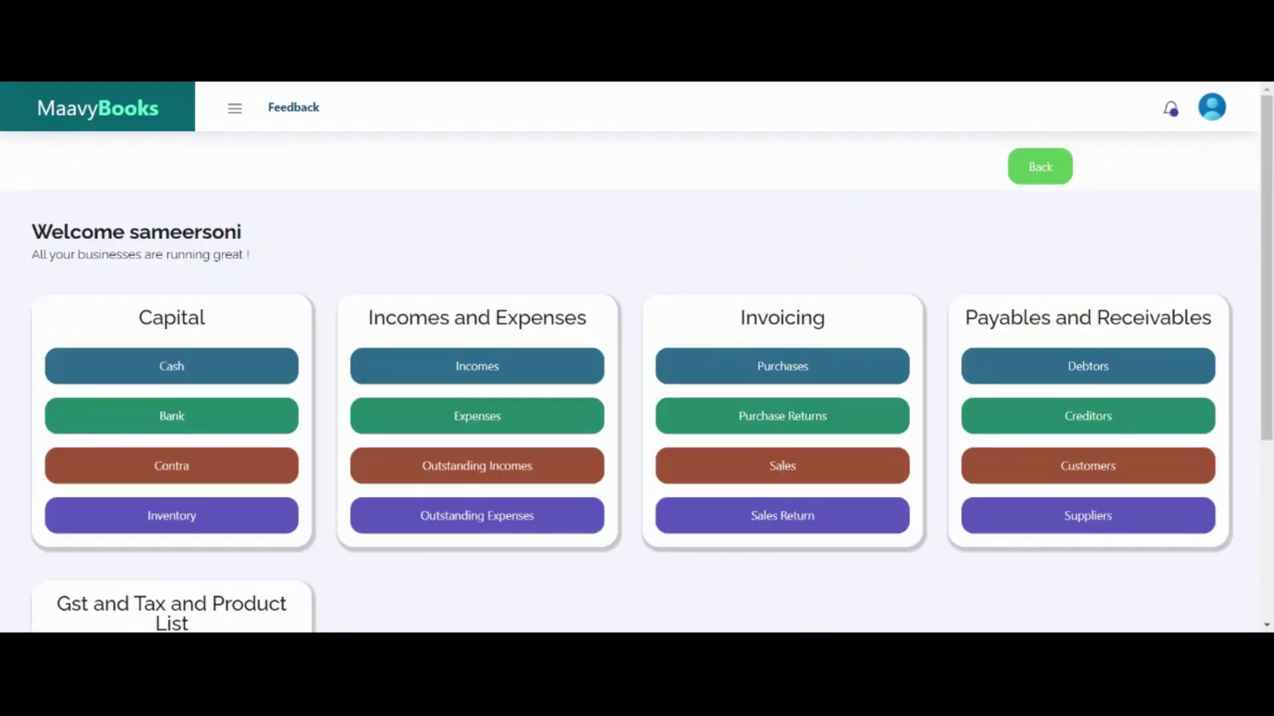
scroll(1267, 234, down, 1)
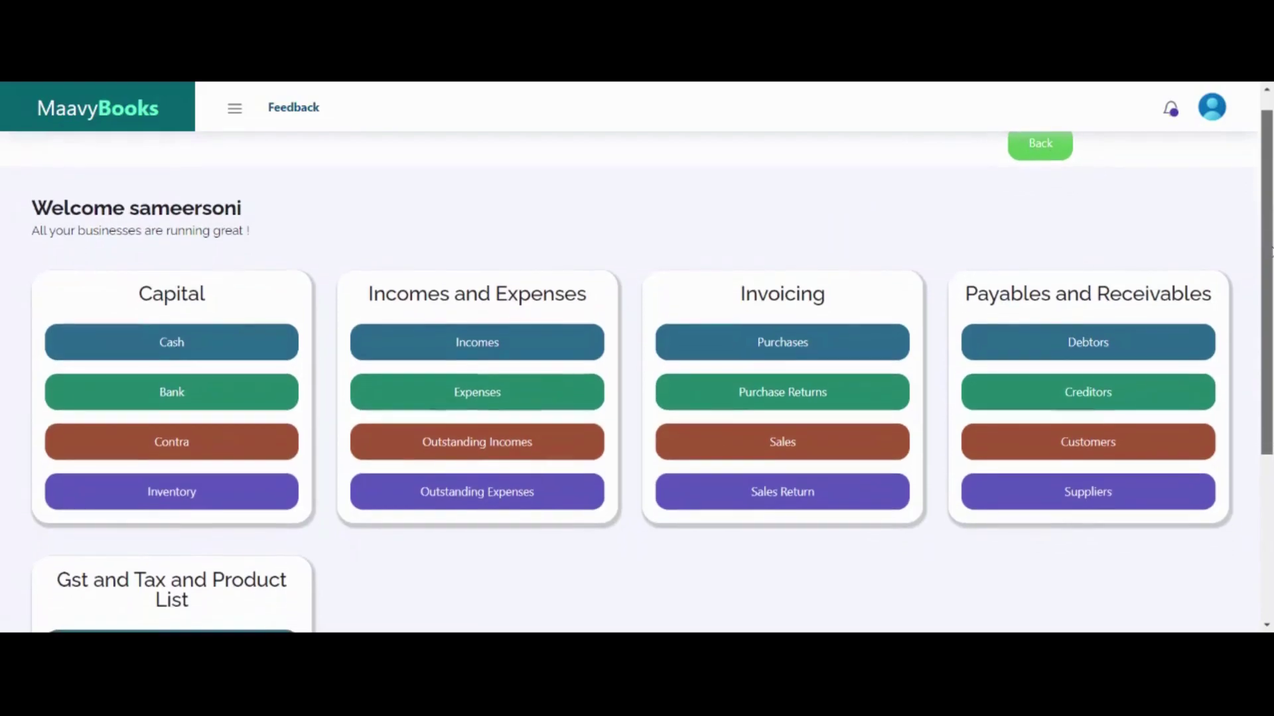
click(477, 389)
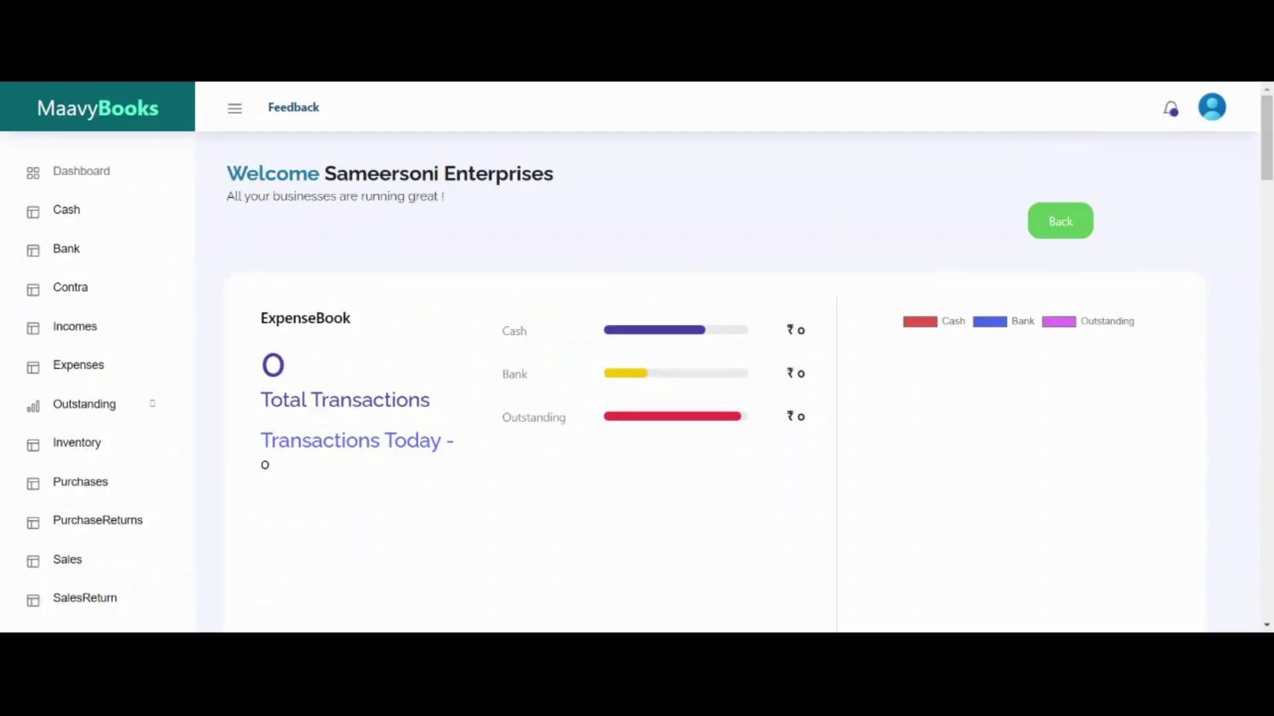
drag(1264, 153, 1211, 325)
scroll(1210, 324, down, 8)
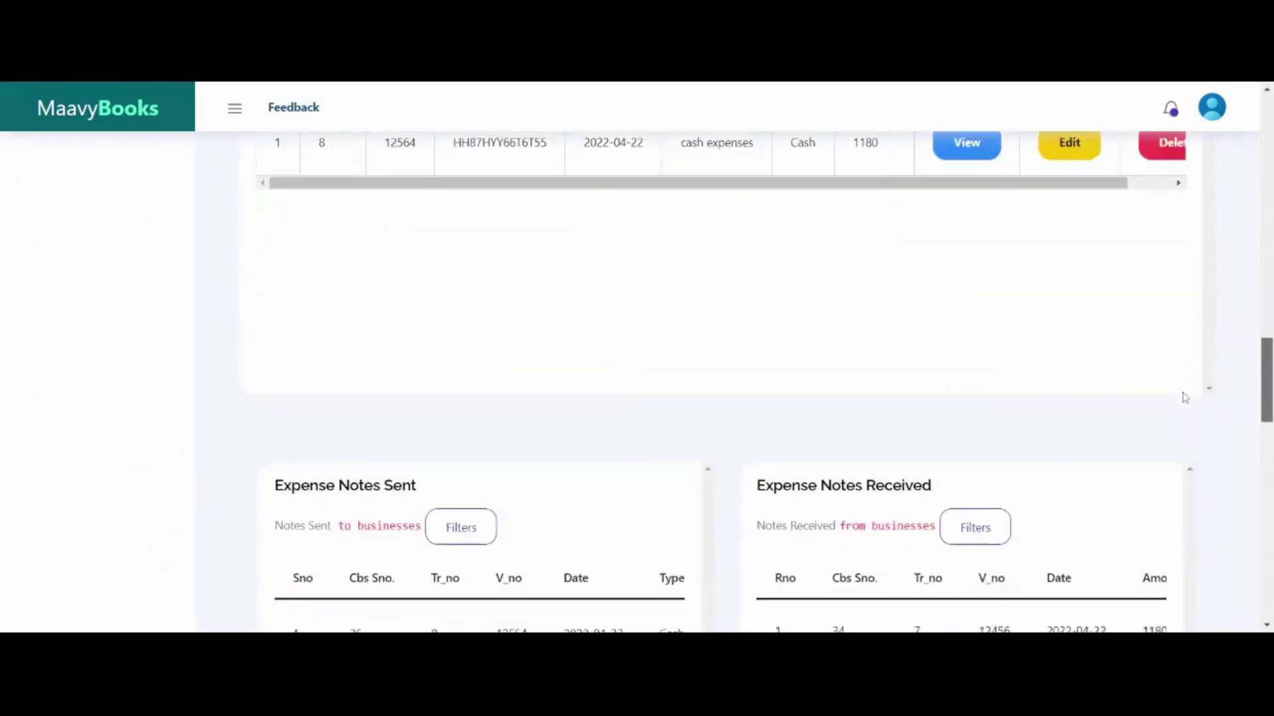
scroll(1194, 424, down, 5)
scroll(1202, 455, up, 2)
scroll(1215, 450, up, 1)
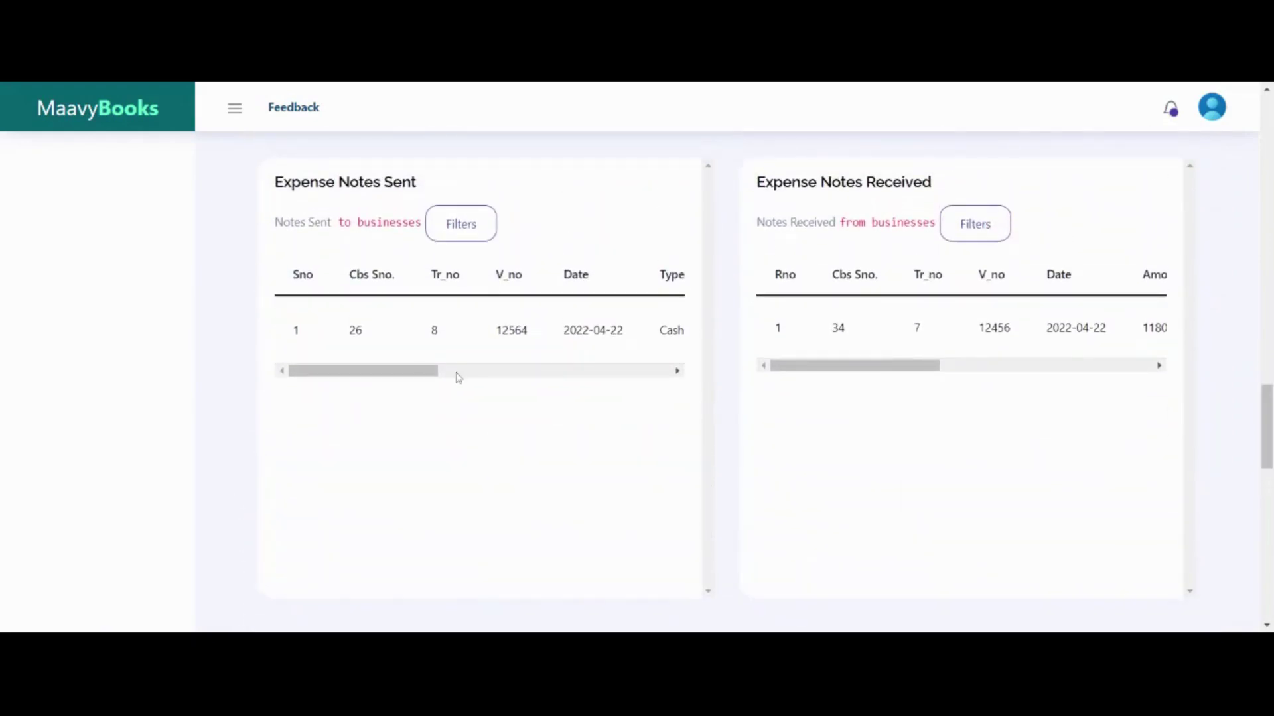
mouse_move(415, 373)
mouse_down()
mouse_move(634, 387)
mouse_move(530, 398)
mouse_move(403, 385)
mouse_up()
Try to add the received expense note to the expenses with type Bank and bank ICICI.
drag(942, 372, 1159, 363)
click(1081, 327)
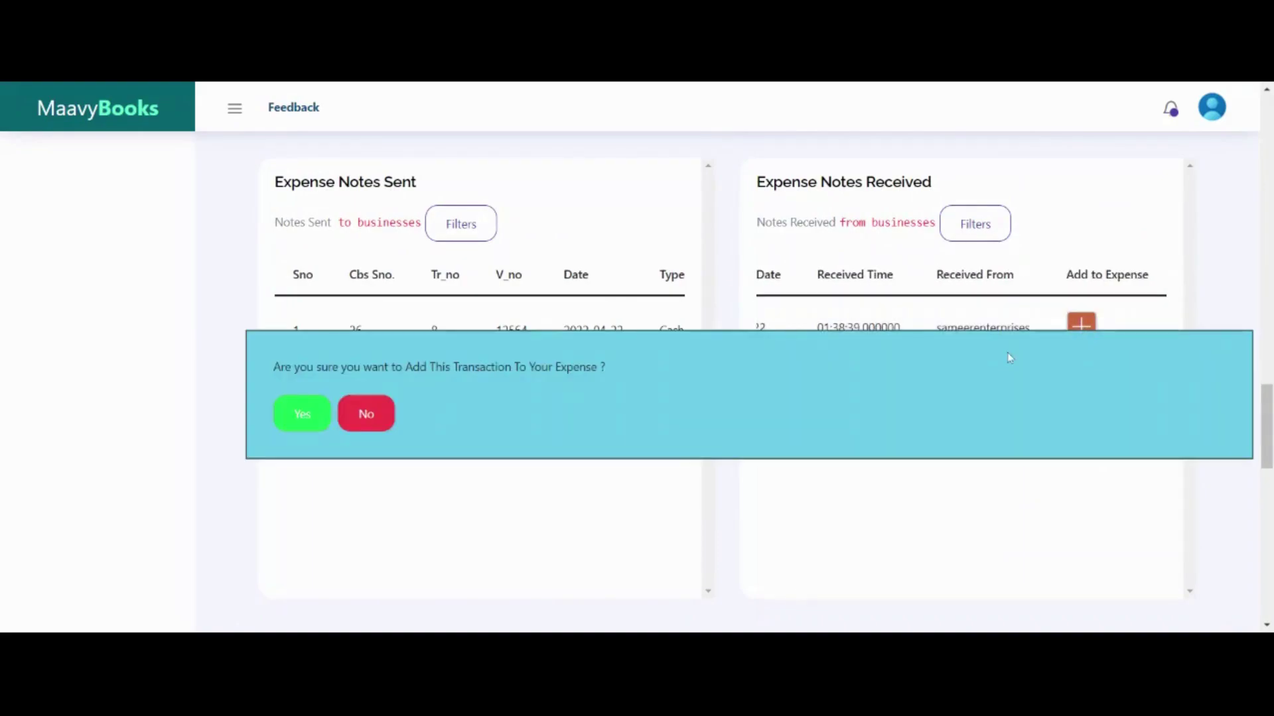
click(312, 424)
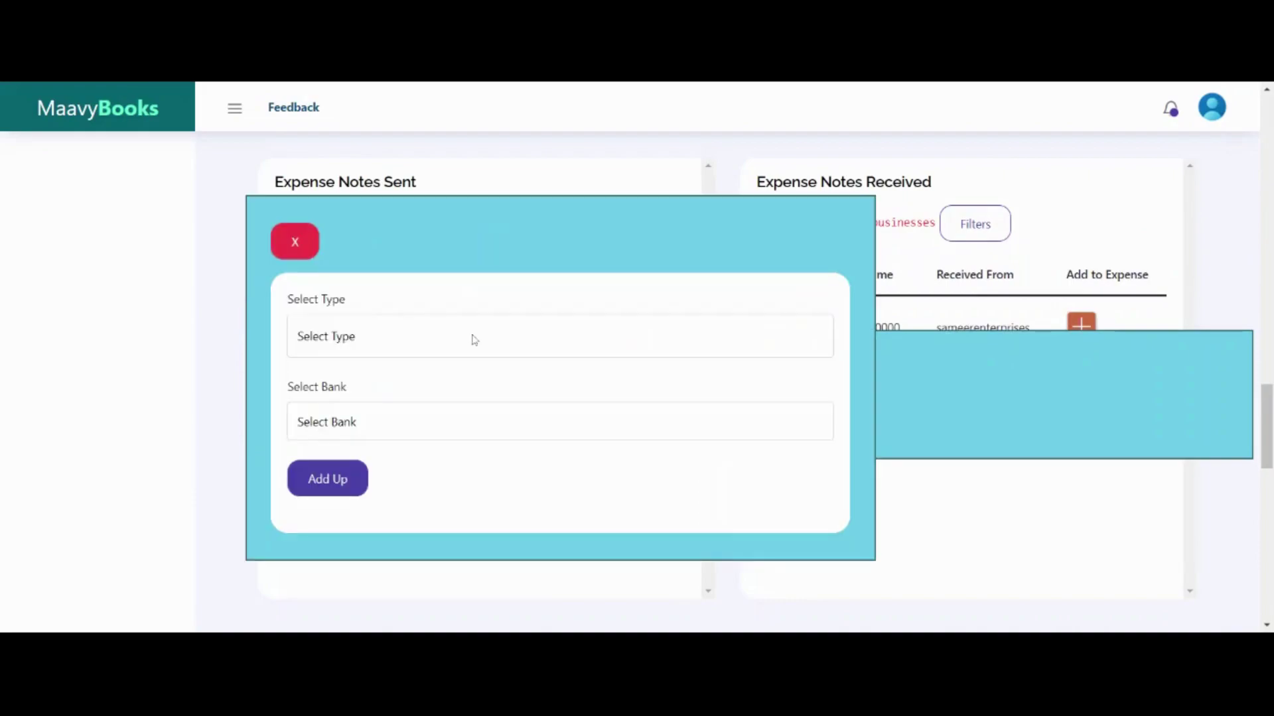
click(373, 415)
click(333, 473)
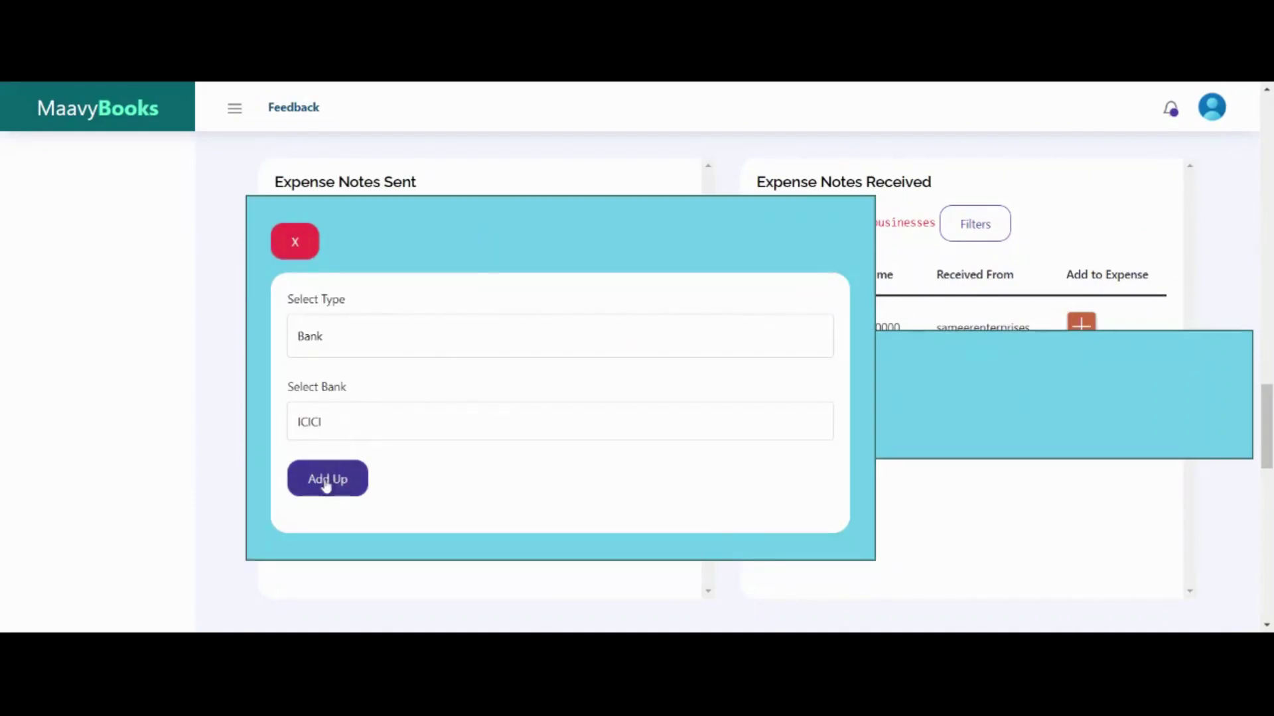
click(296, 240)
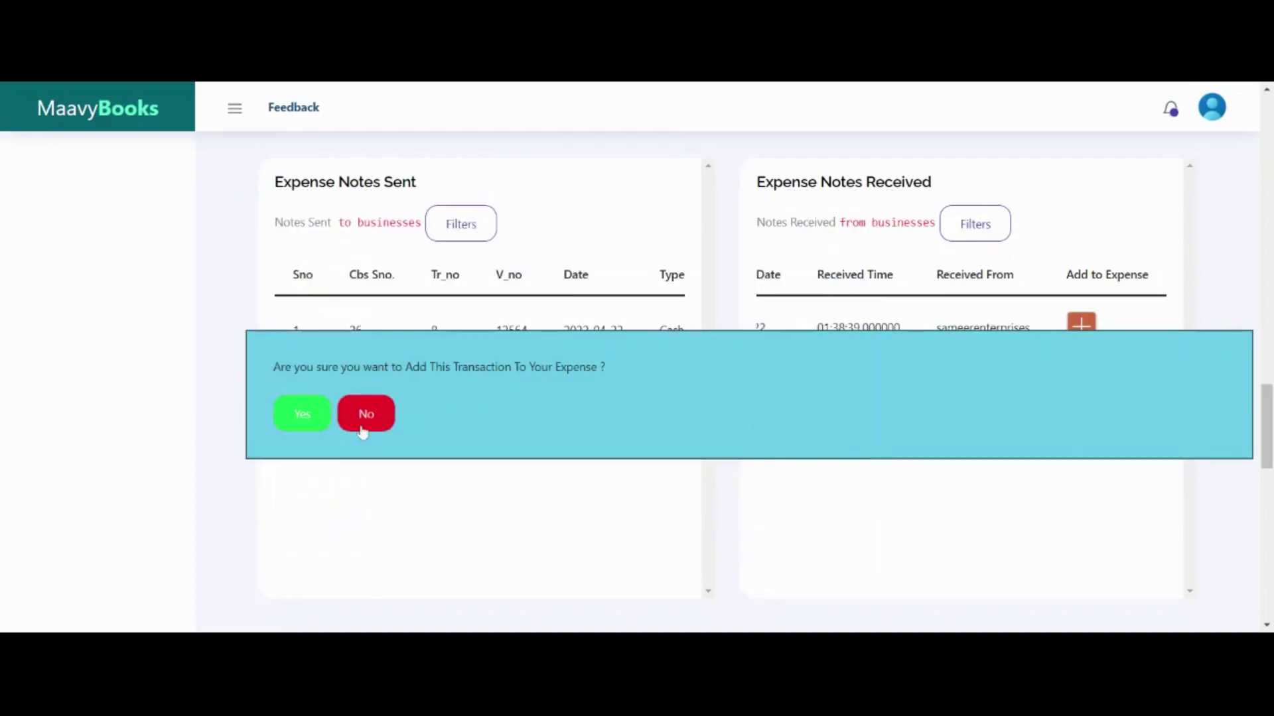
click(362, 424)
Edit the cash expense with voucher number 12564 from the reports, set its amount to 2000 and submit the update.
scroll(1234, 553, down, 10)
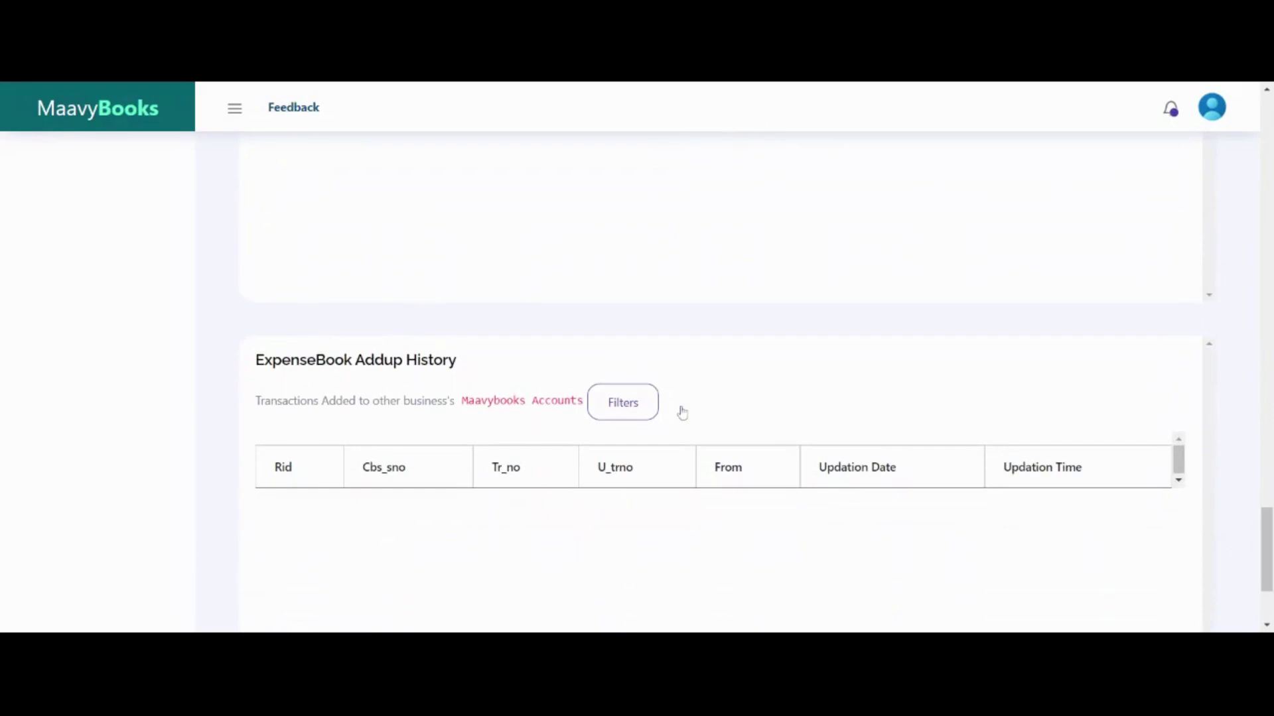
drag(1270, 536, 1259, 330)
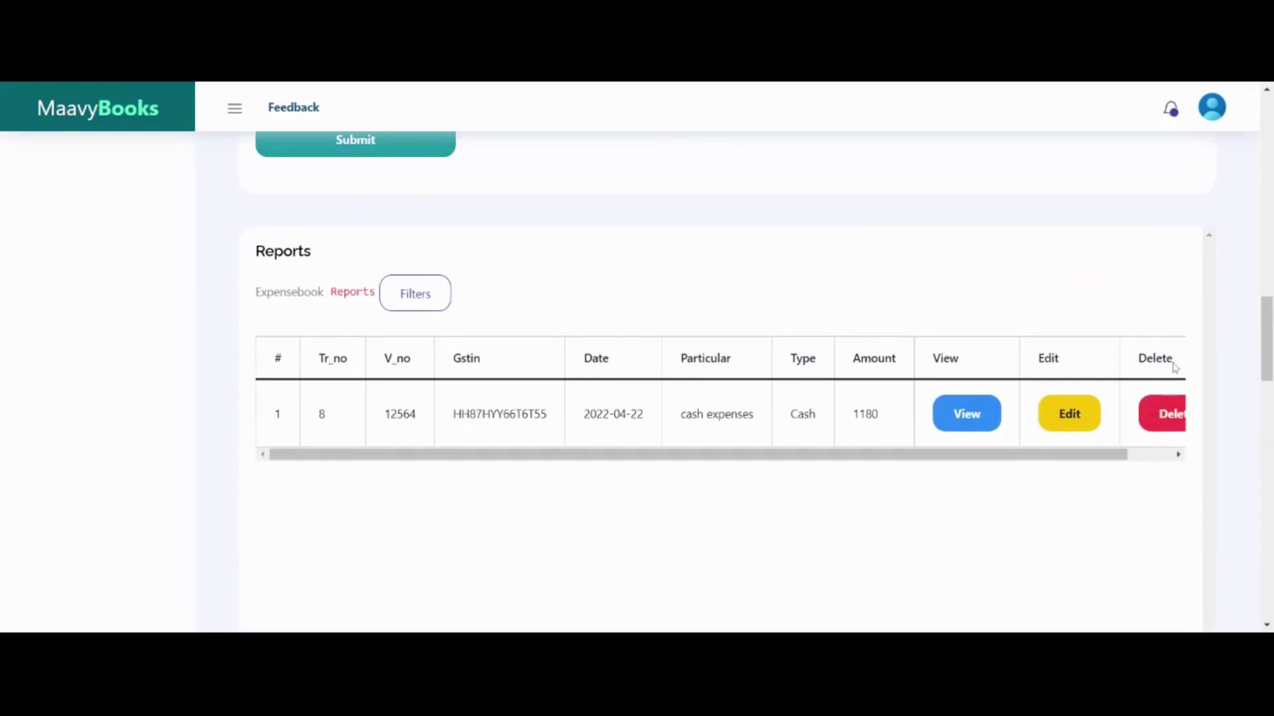
click(1081, 417)
drag(1268, 331, 1267, 391)
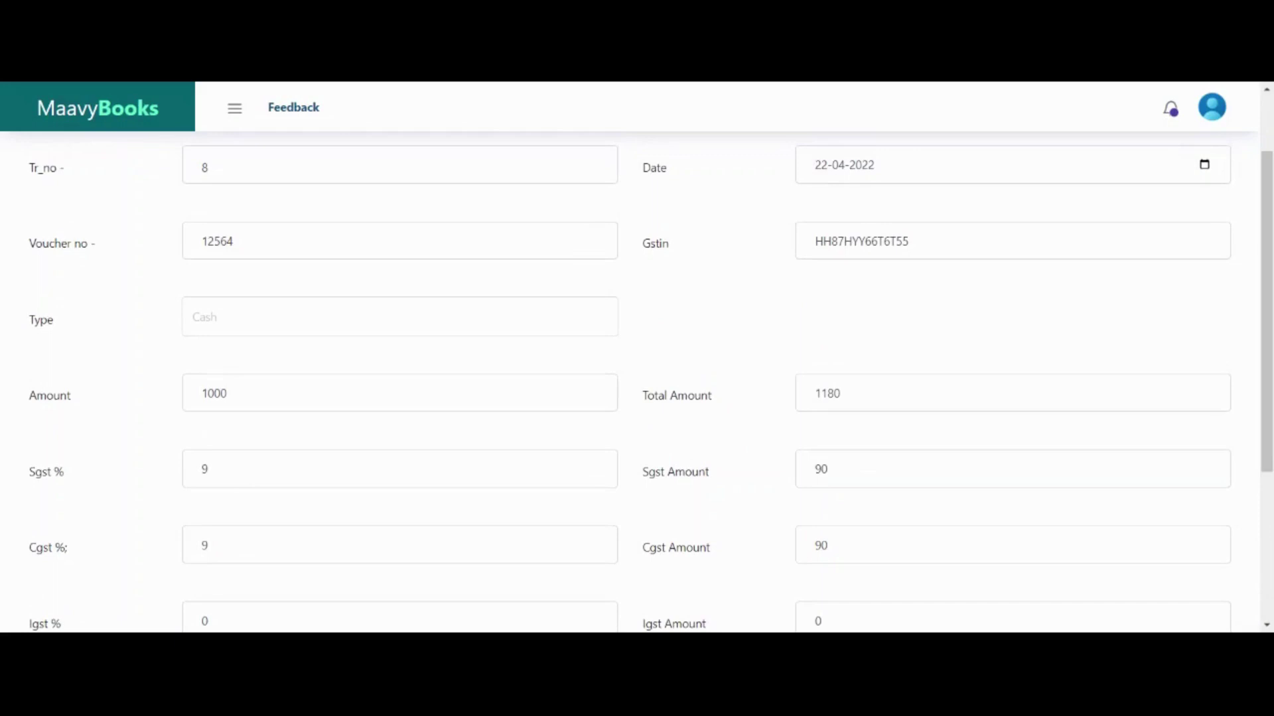
text(2)
drag(1268, 312, 1268, 439)
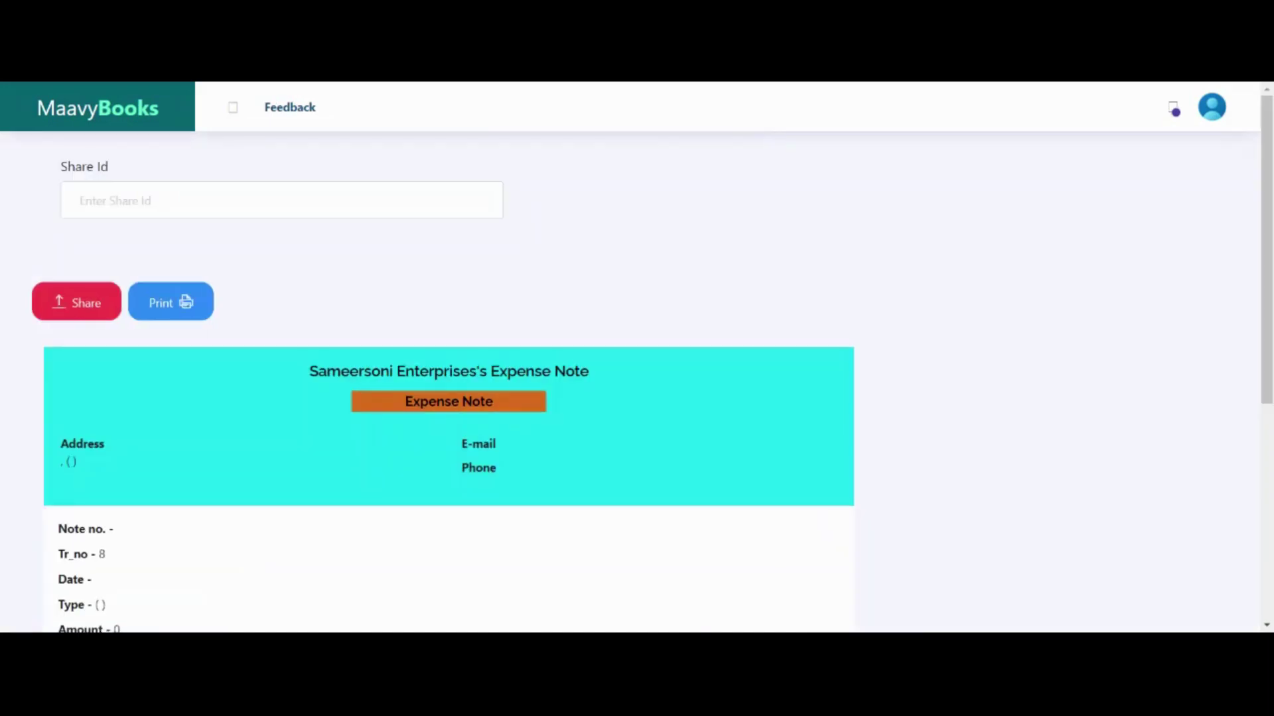
Return to the expense book and review its transaction summary and the updated reports.
click(122, 93)
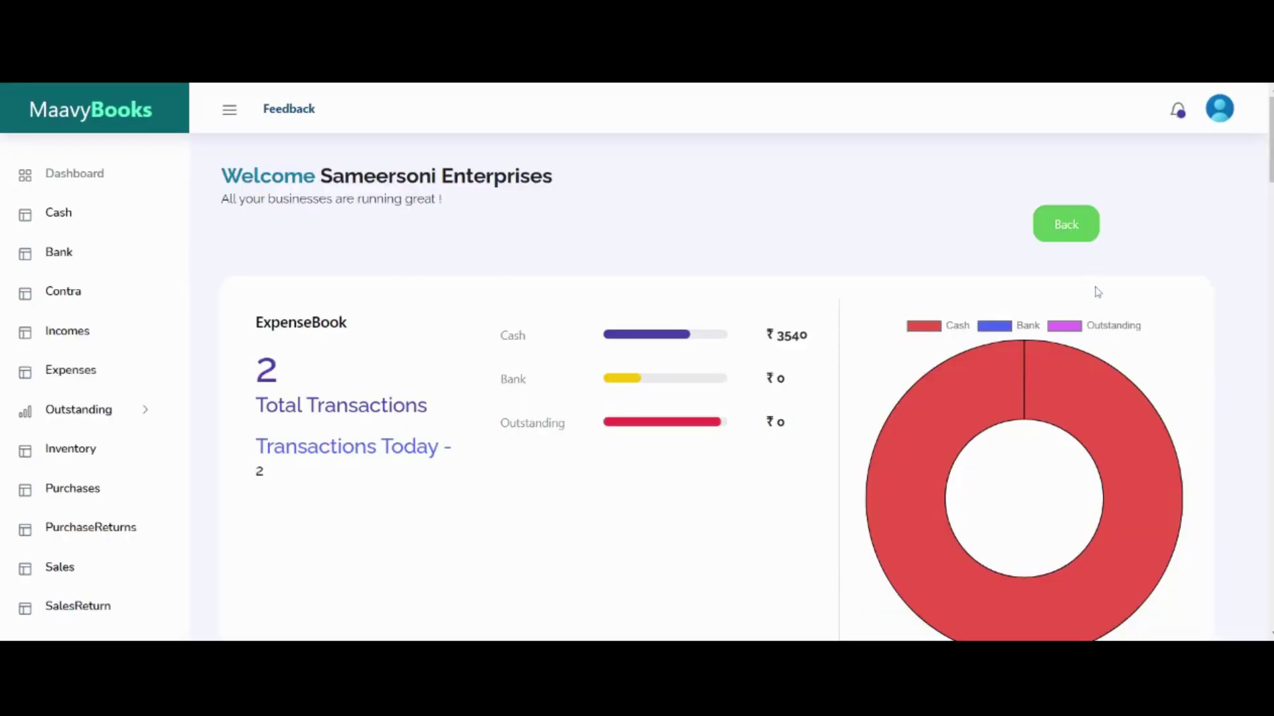
scroll(637, 385, down, 2)
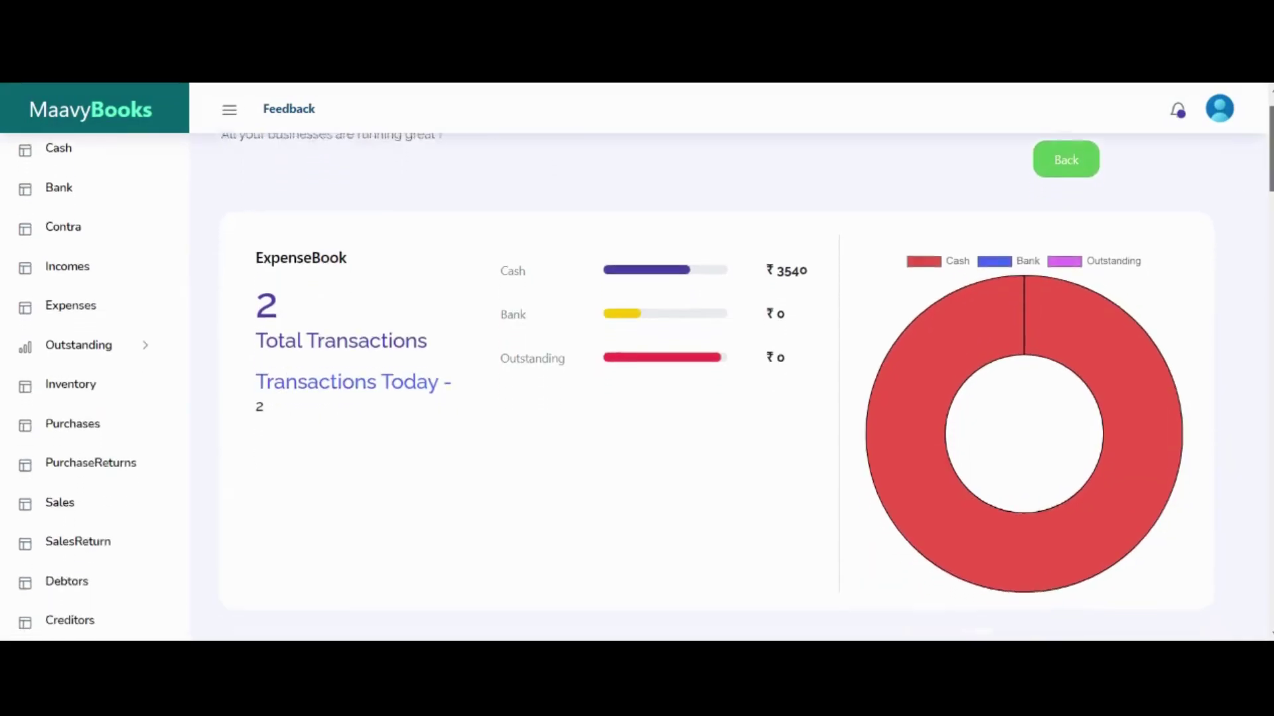
scroll(637, 384, down, 3)
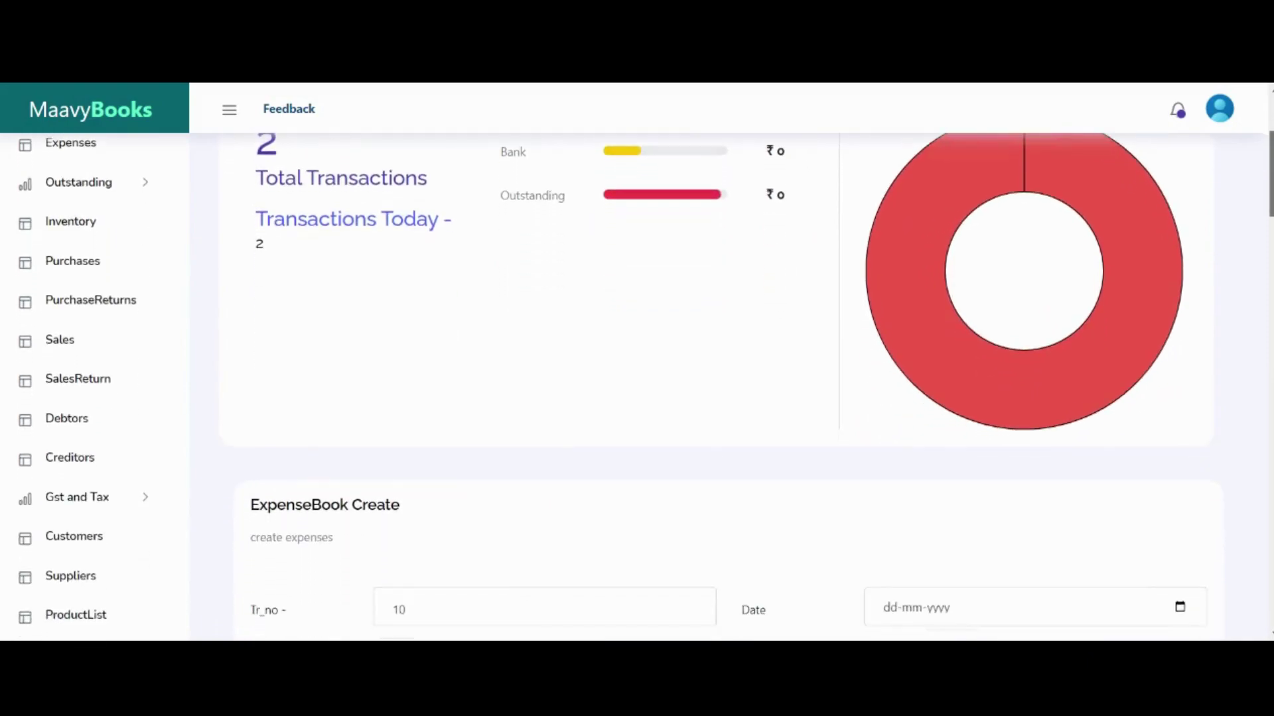
scroll(1254, 279, down, 15)
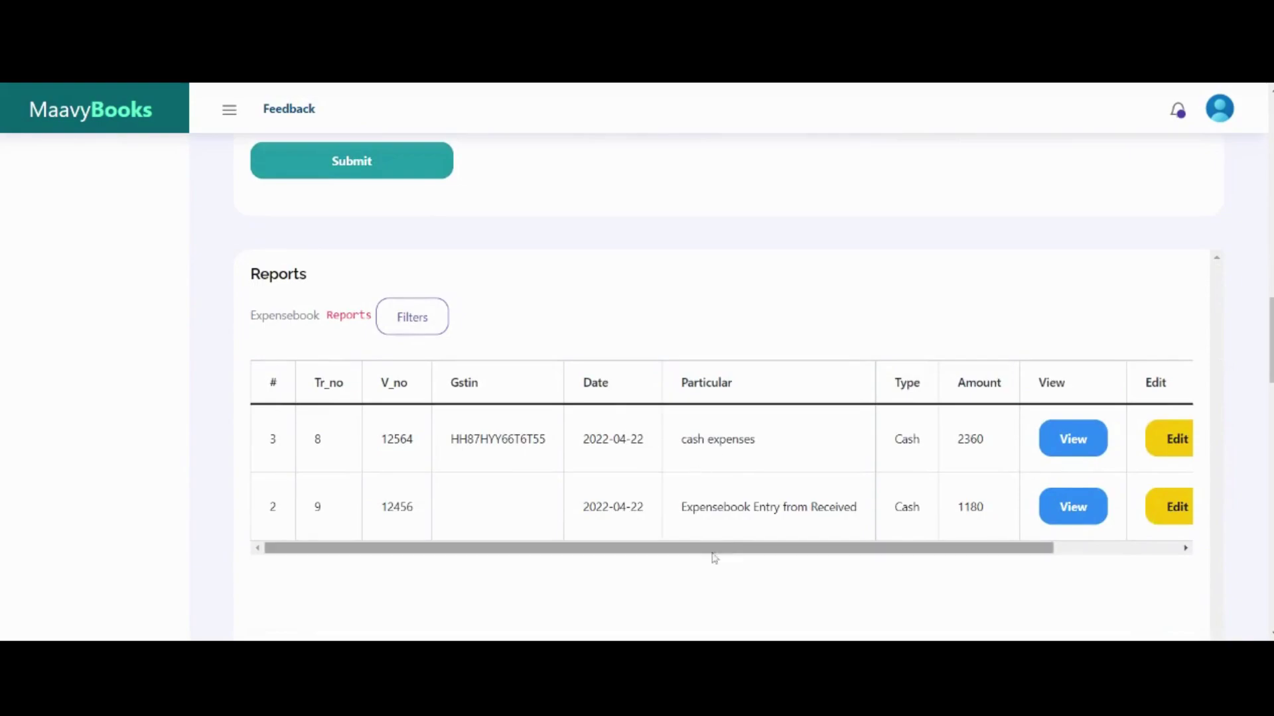
Delete both cash entries from the expense book reports and look over the expense book history.
drag(728, 549, 1008, 550)
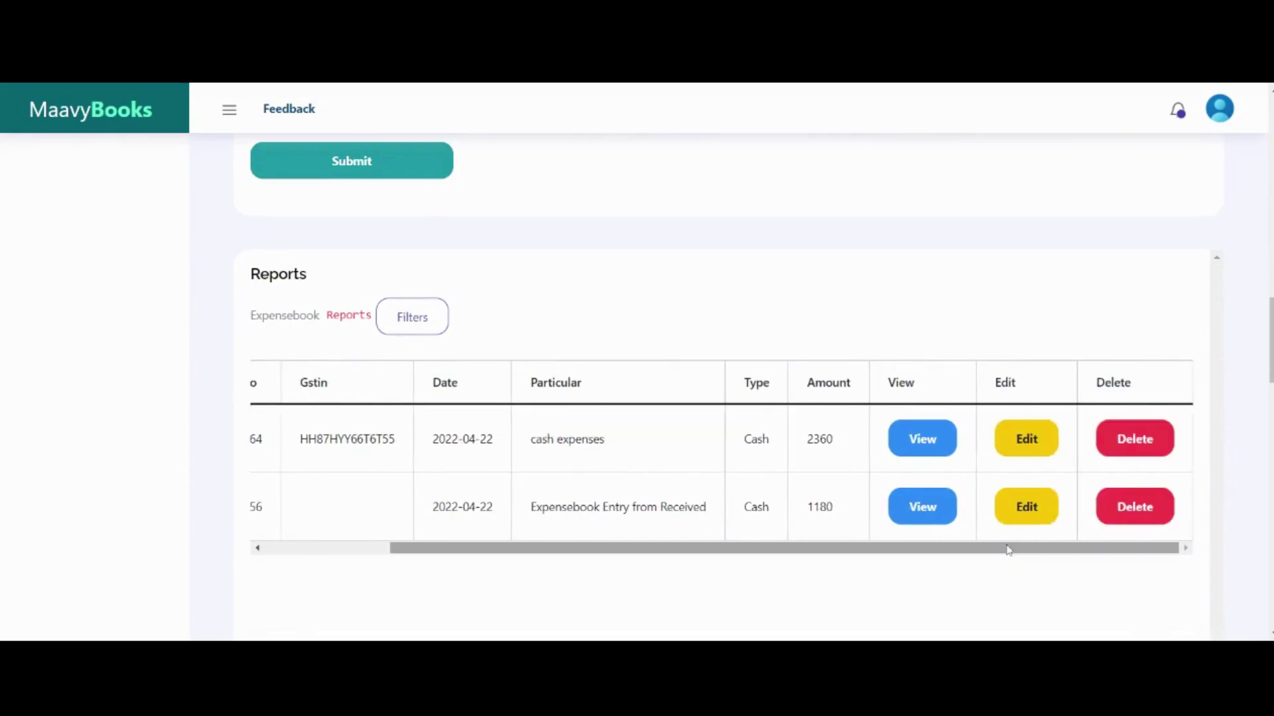
click(1116, 452)
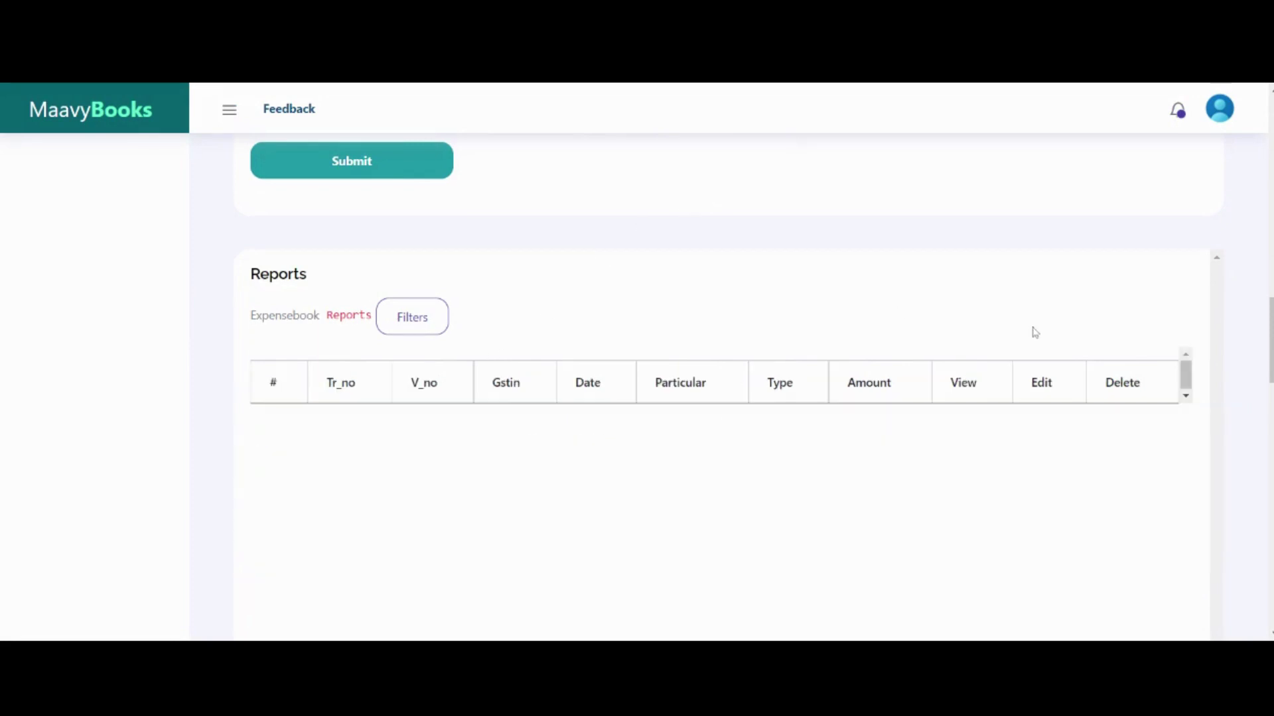
drag(1260, 339, 1261, 506)
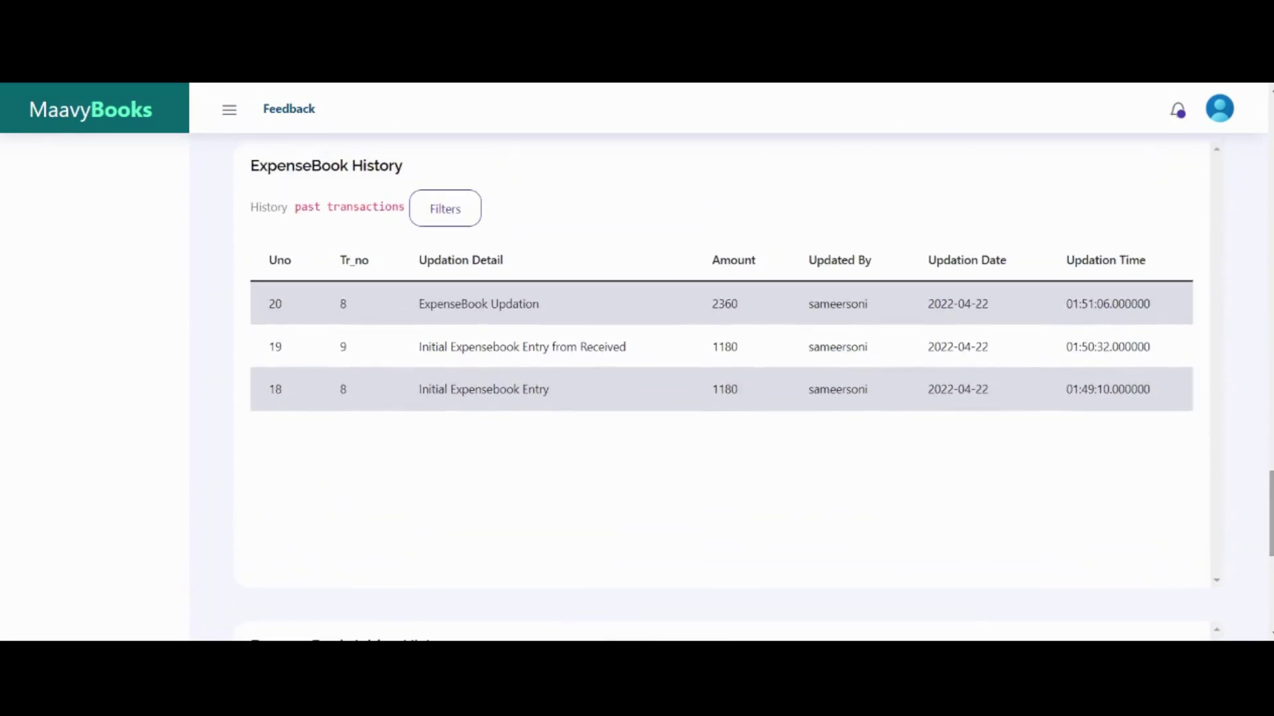